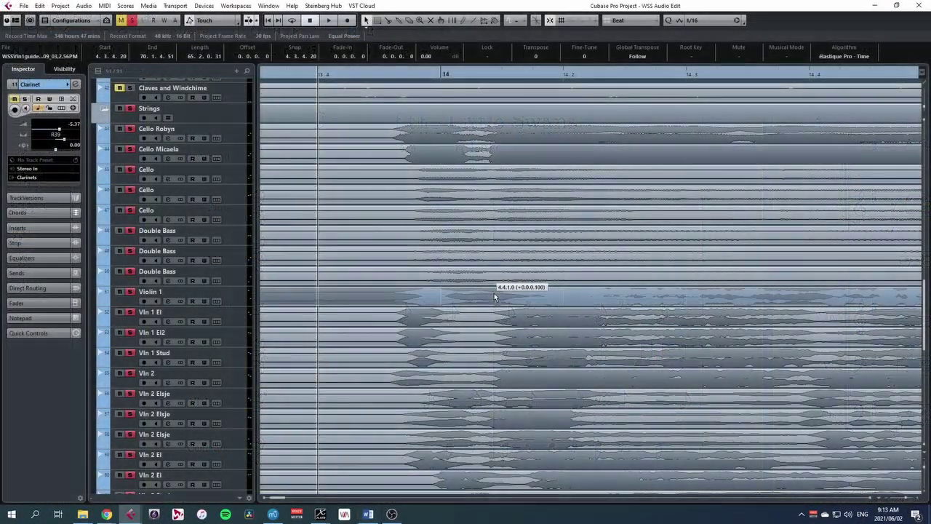
Step: Nudge the Violin 1 recording slightly earlier and play back to check its timing
click(495, 295)
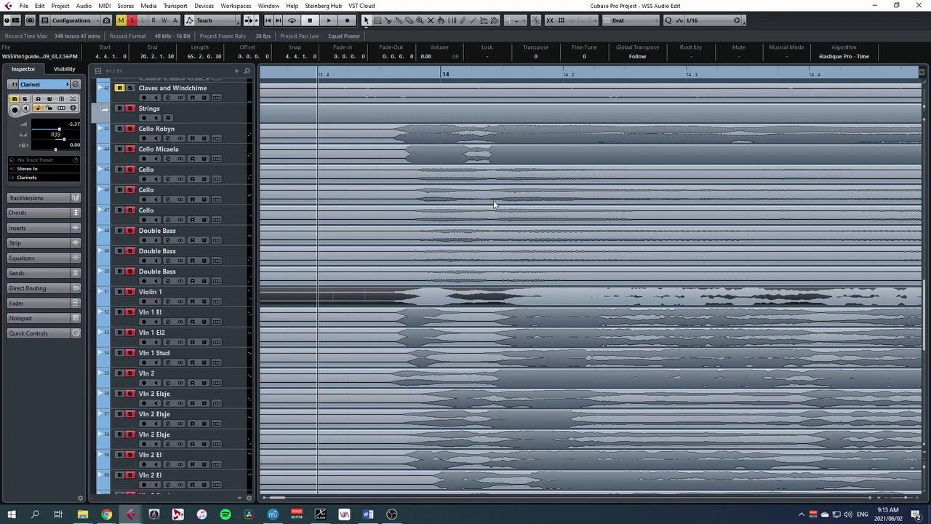
mouse_move(448, 306)
mouse_down()
mouse_move(500, 305)
mouse_move(437, 305)
mouse_up()
click(347, 72)
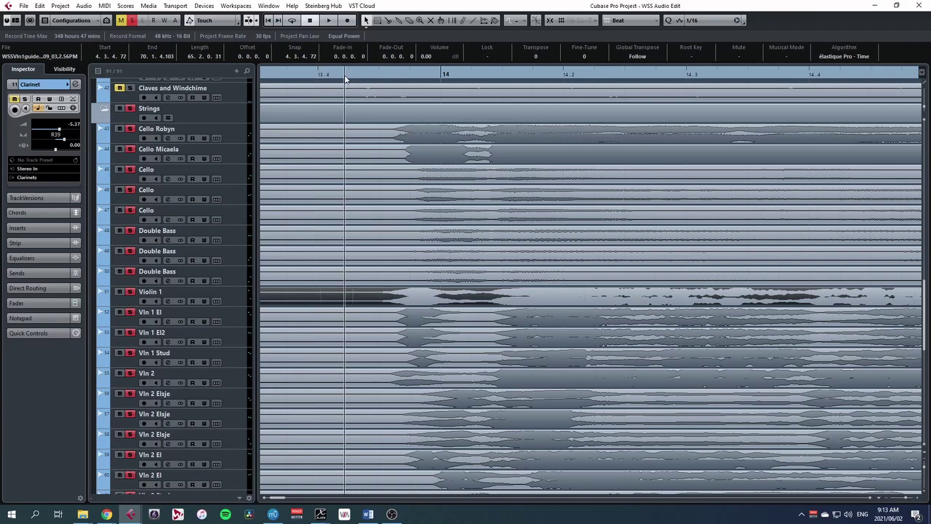
key(space)
key(space)
drag(466, 301, 449, 302)
click(339, 82)
key(space)
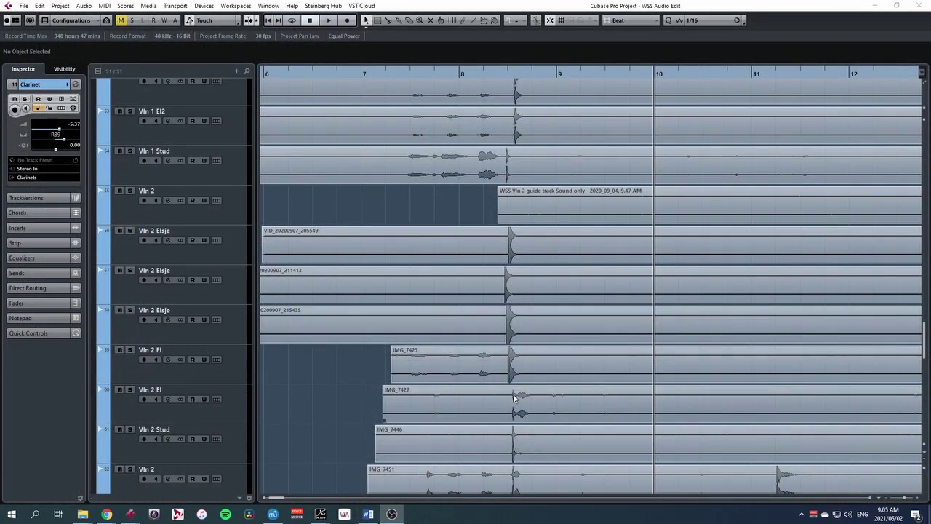
Step: Scroll up through the project tracks to check the alignment
scroll(511, 291, up, 3)
scroll(511, 287, up, 6)
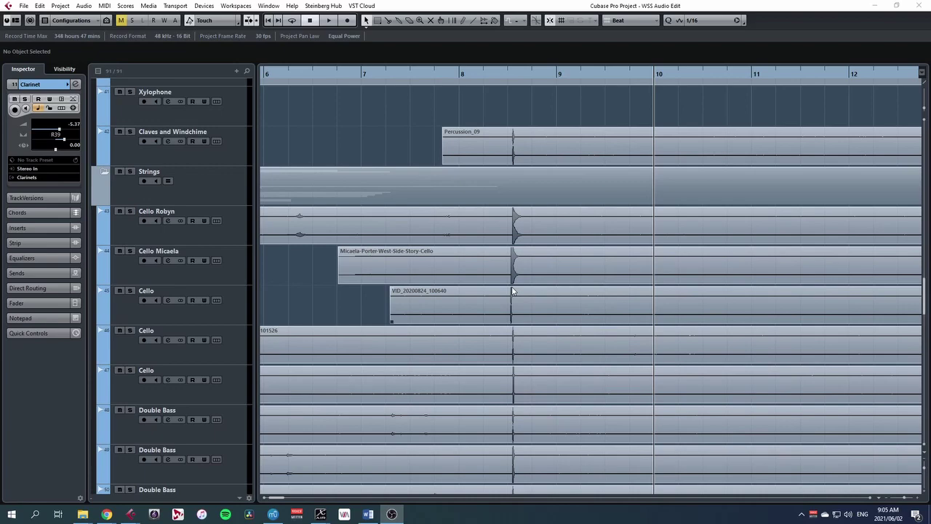
scroll(512, 290, up, 8)
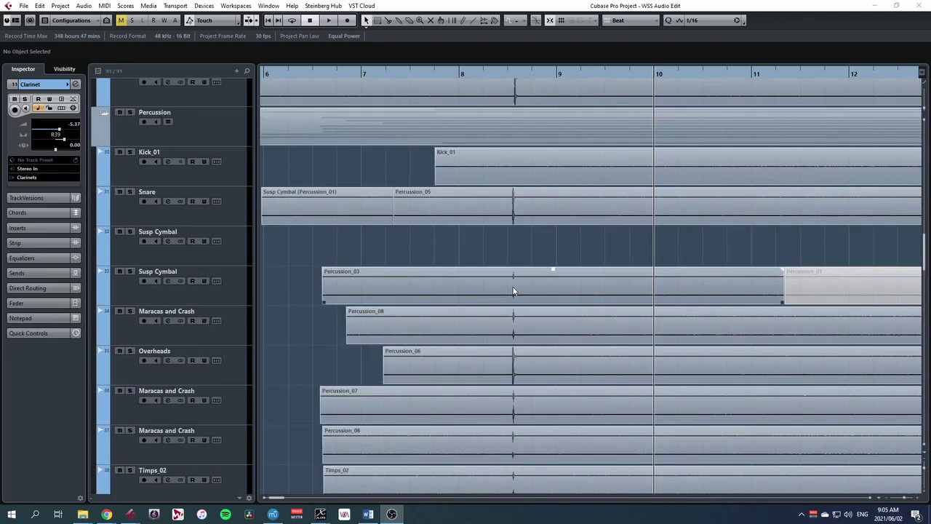
scroll(513, 291, up, 4)
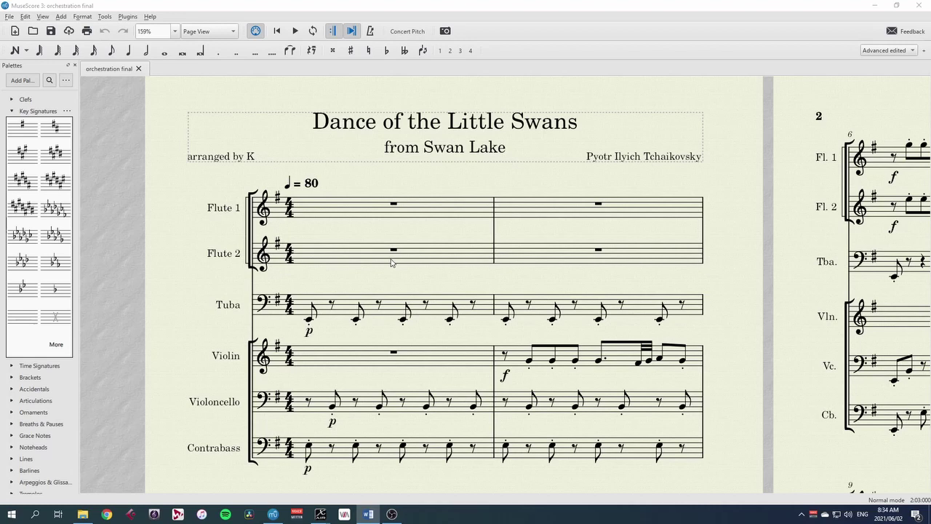
Step: Insert three empty lead-in measures before the first measure
click(326, 257)
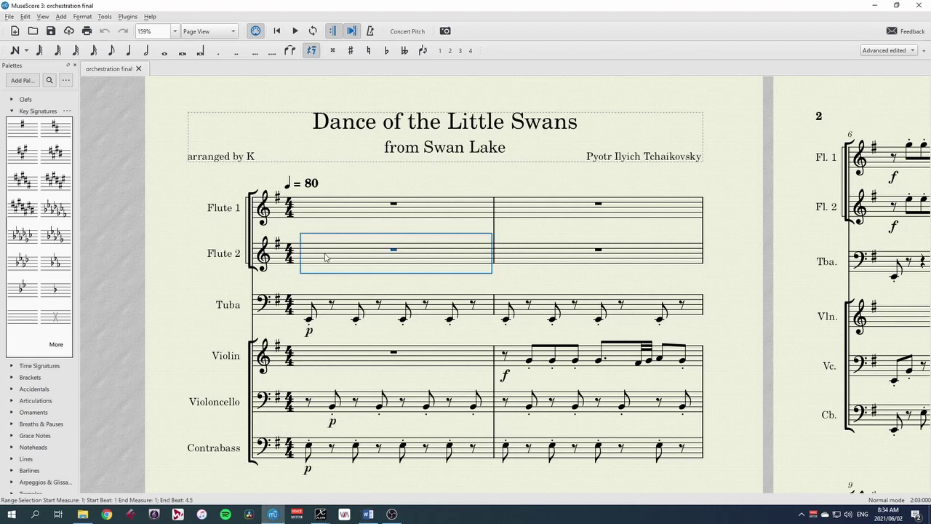
key(Insert)
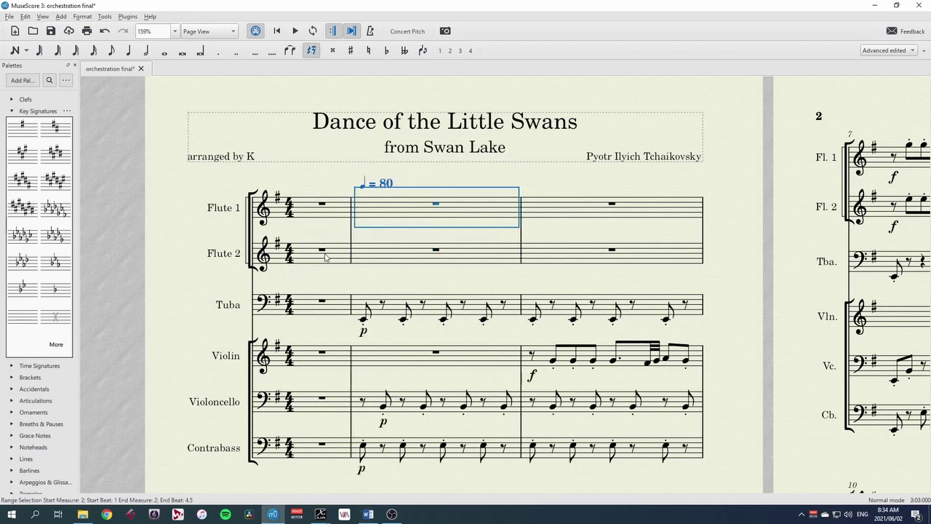
key(Insert)
key(Insert)
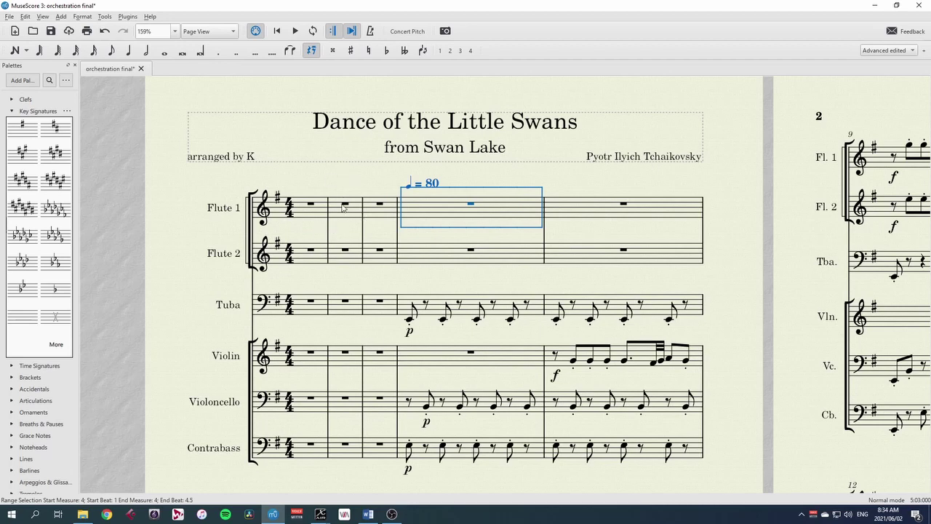
Step: Enter a quarter-note C5 on beat one of Flute 1's measure 2
click(346, 207)
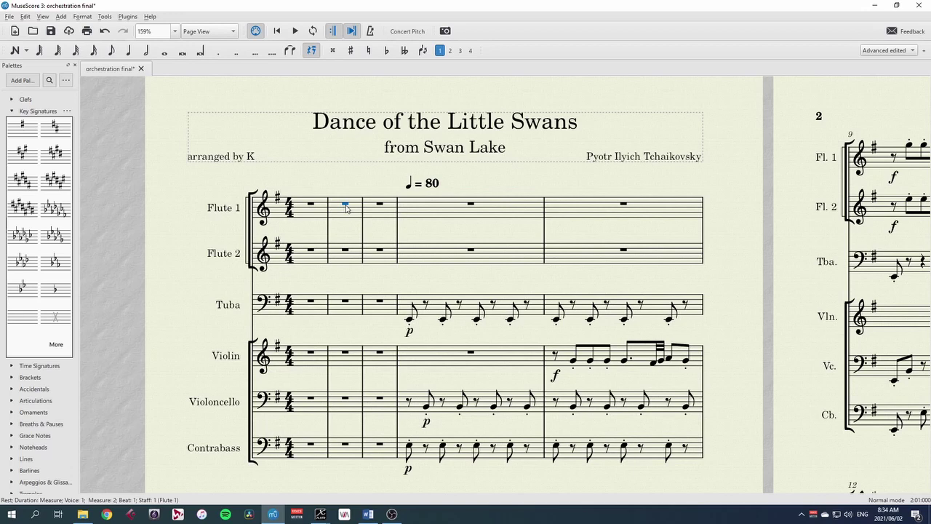
key(5)
key(n)
key(c)
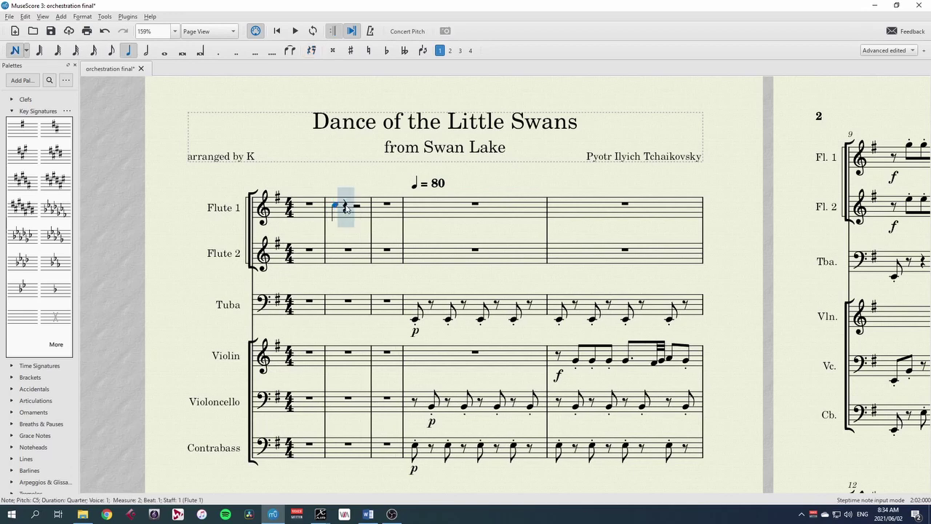
key(Escape)
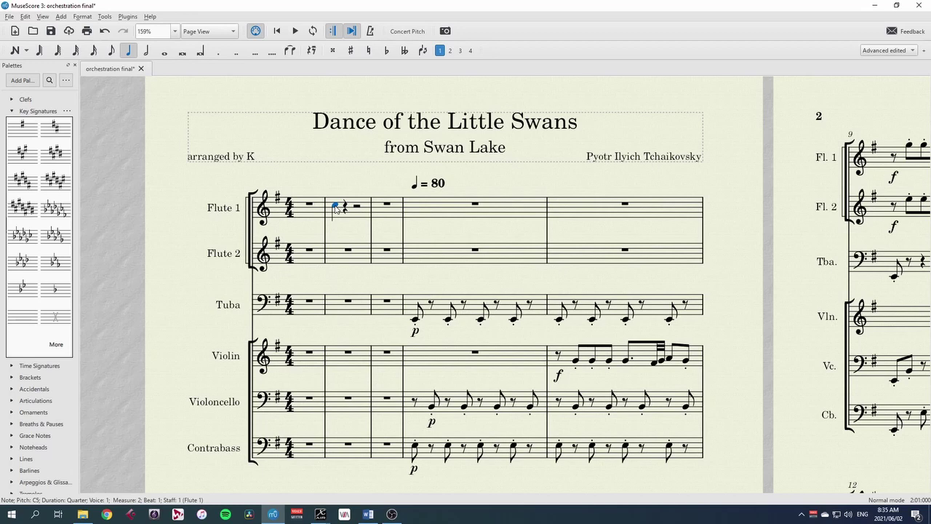
Step: Set the note's head group to Cross in the Inspector
key(F8)
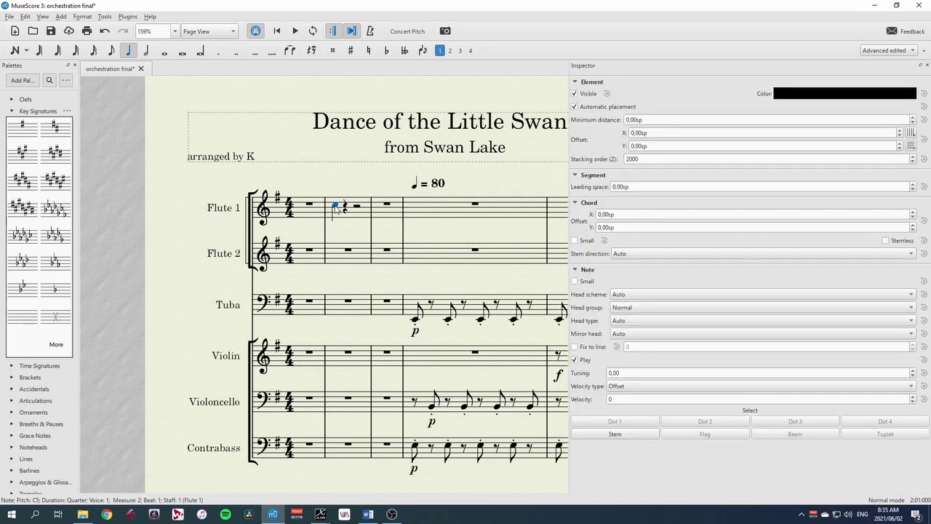
click(672, 310)
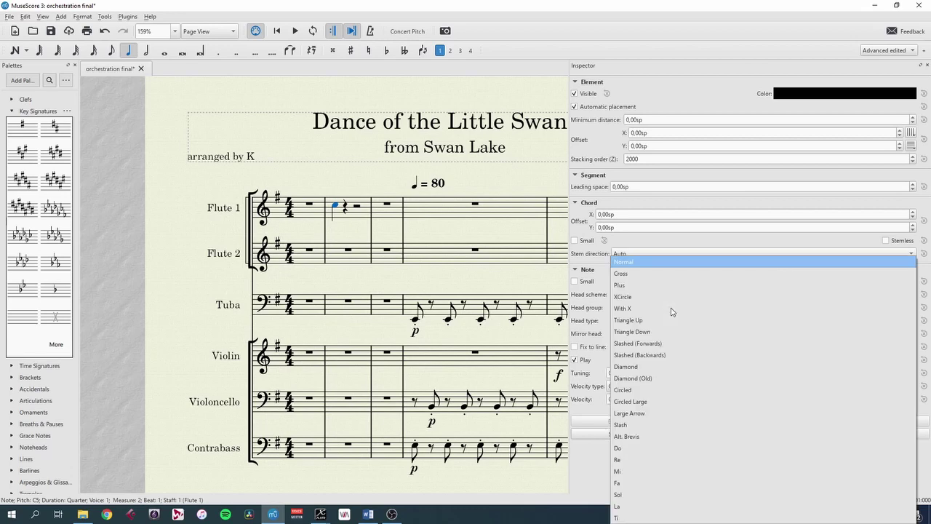
click(630, 273)
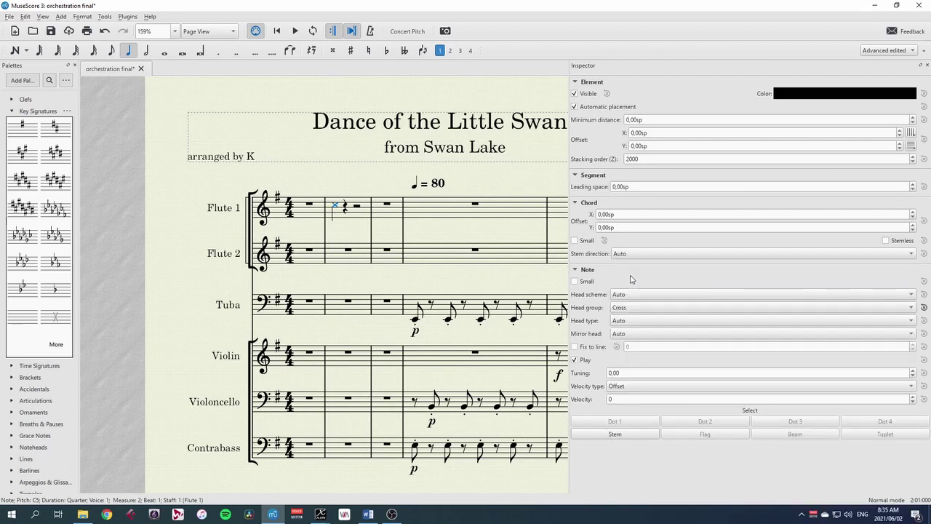
click(349, 185)
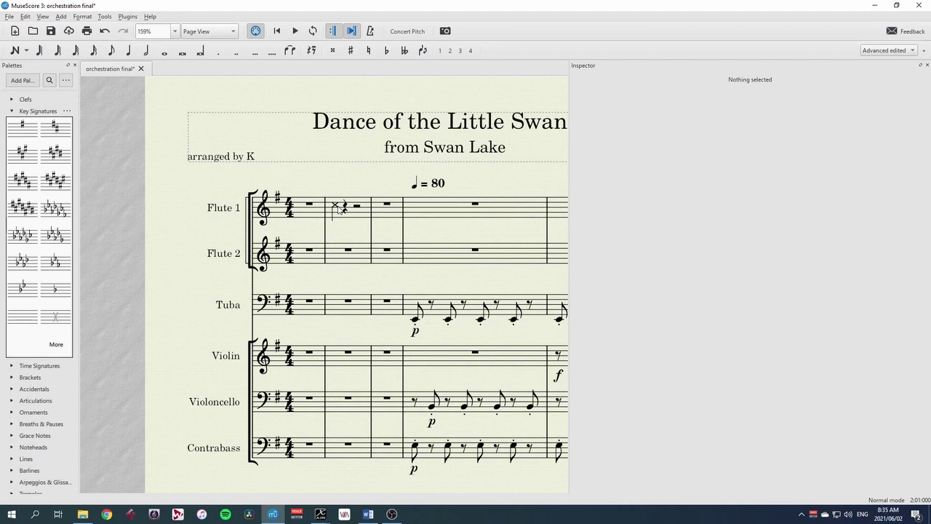
Step: Attach the staff text 'Clap!' above the cross note
click(338, 207)
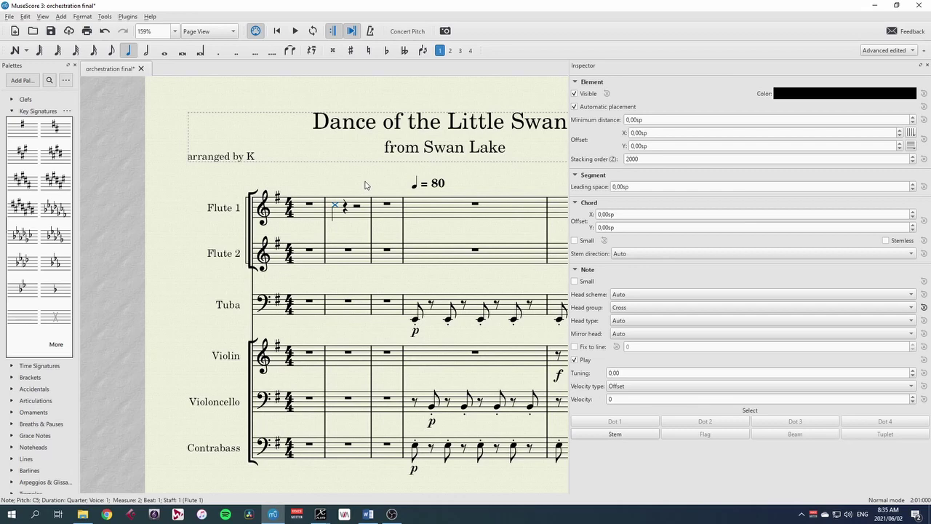
key(ctrl+t)
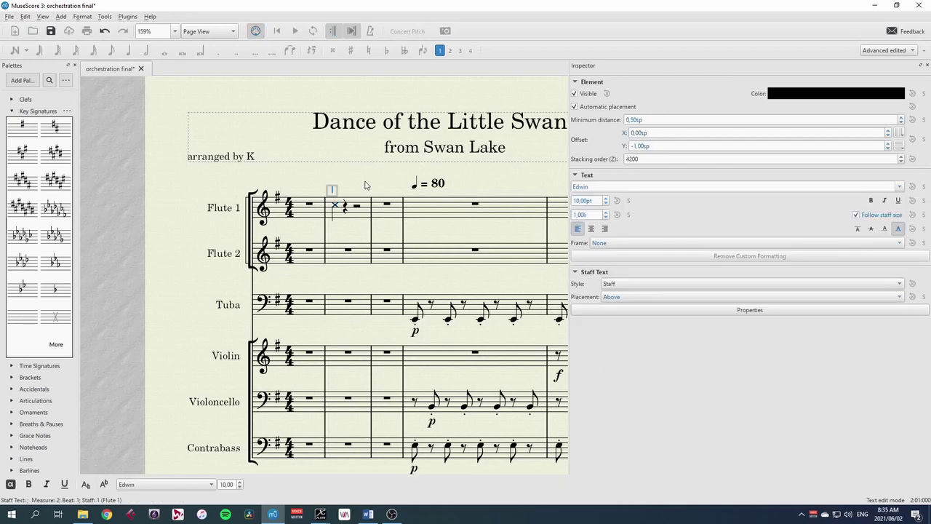
text(Clap!)
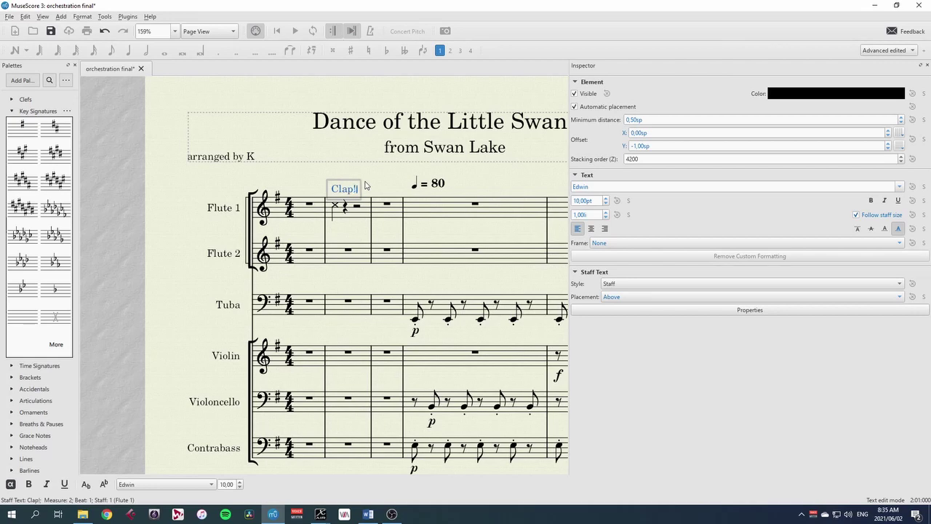
key(Escape)
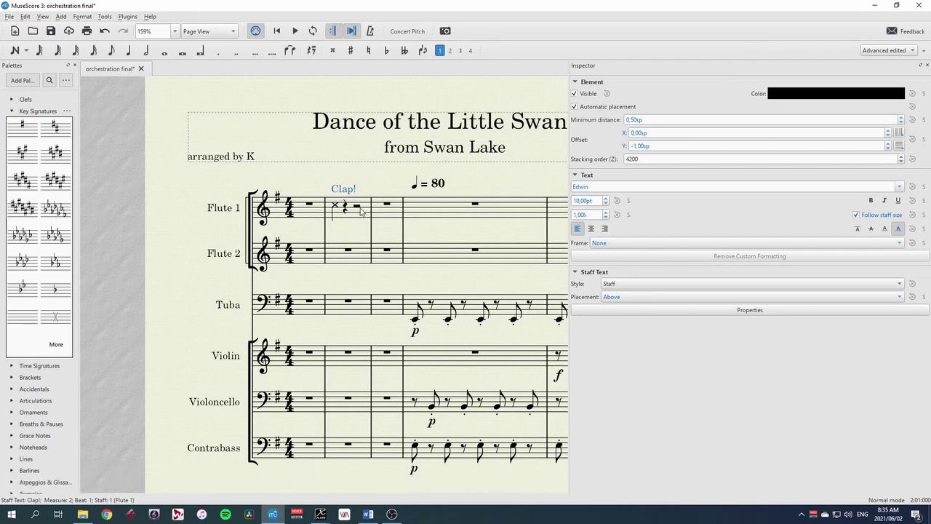
Step: Paste Flute 1's clap measure into measure 2 of Flute 2 and Tuba, lowering the Tuba note
click(361, 219)
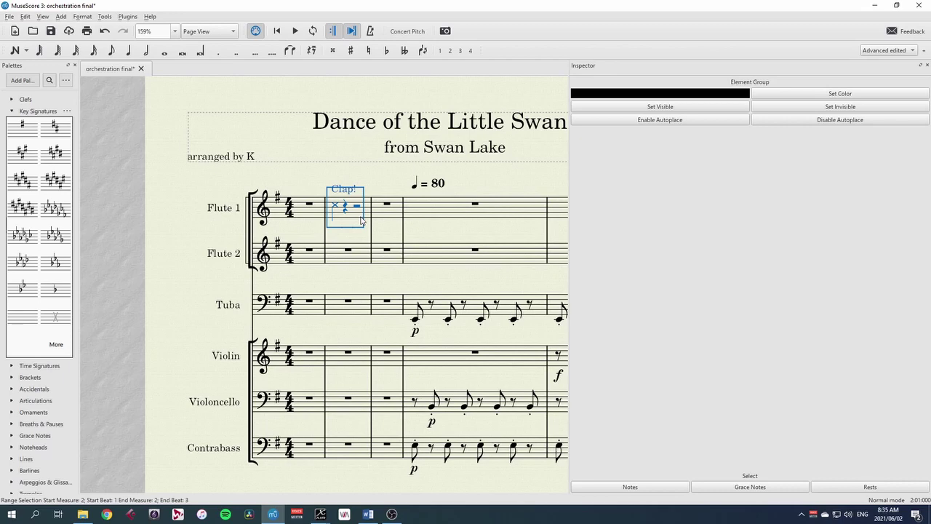
click(360, 254)
key(ctrl+v)
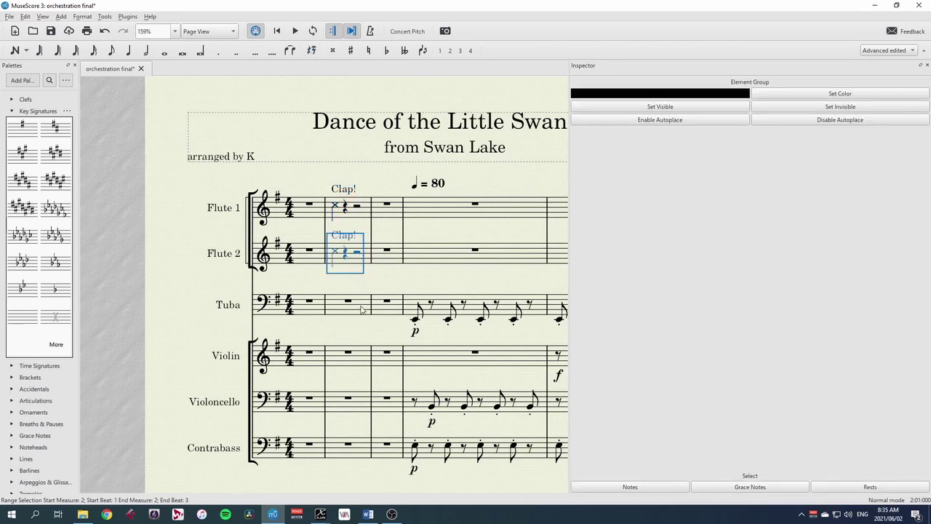
click(362, 305)
key(ctrl+v)
key(ctrl+Down)
key(ctrl+Down)
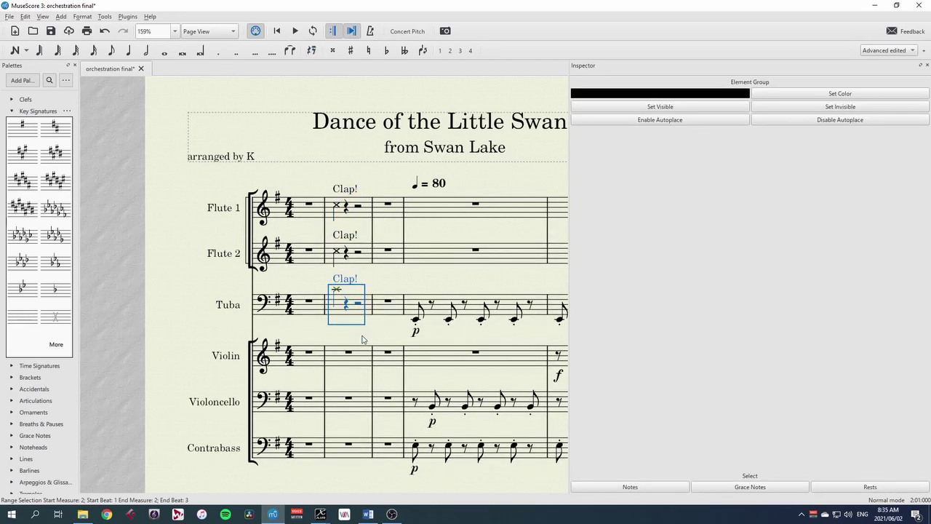
Step: Paste the clap measure into Violin, Violoncello and Contrabass, lowering the low-string notes into the staff
click(365, 358)
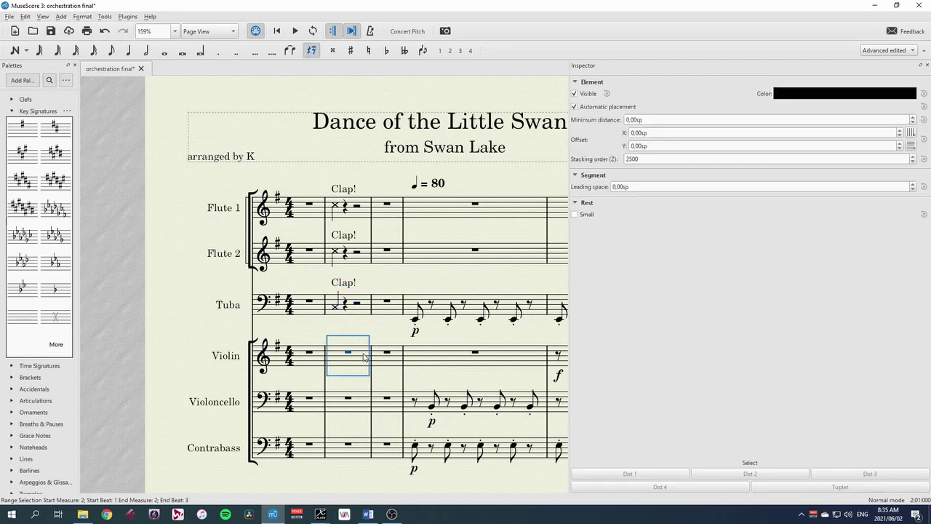
key(ctrl+v)
click(362, 397)
key(ctrl+v)
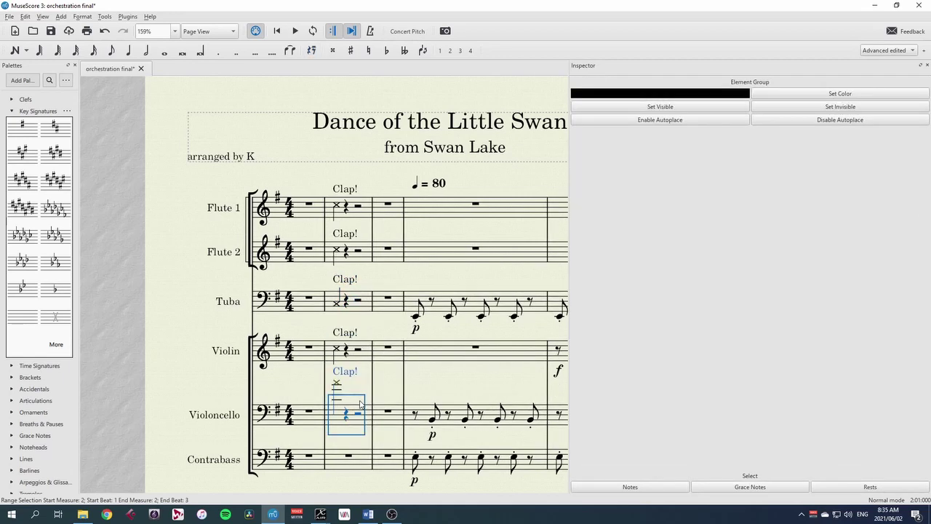
key(ctrl+Down)
key(ctrl+Down)
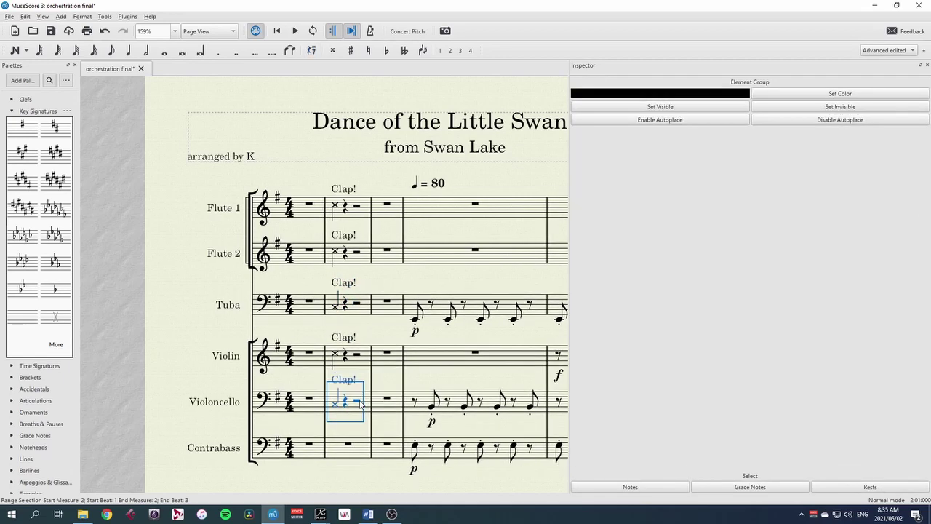
click(357, 446)
key(ctrl+v)
key(ctrl+Down)
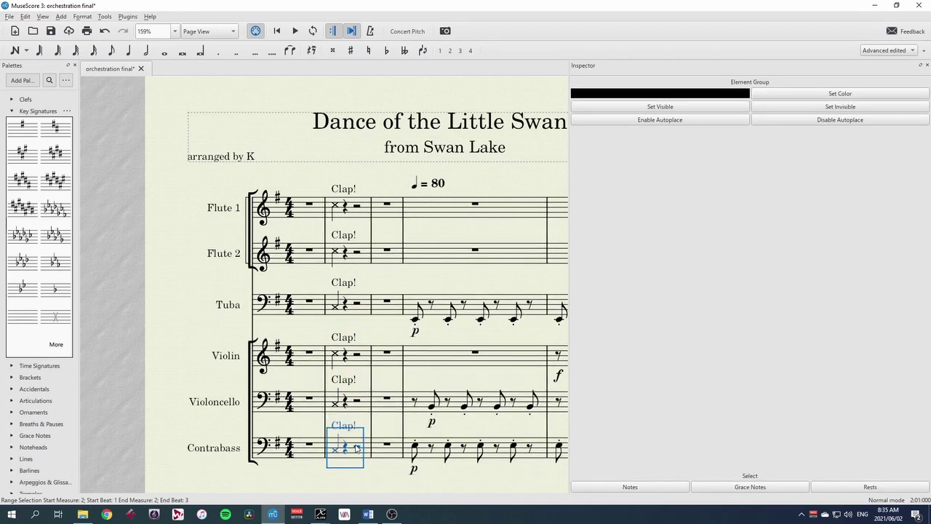
key(Escape)
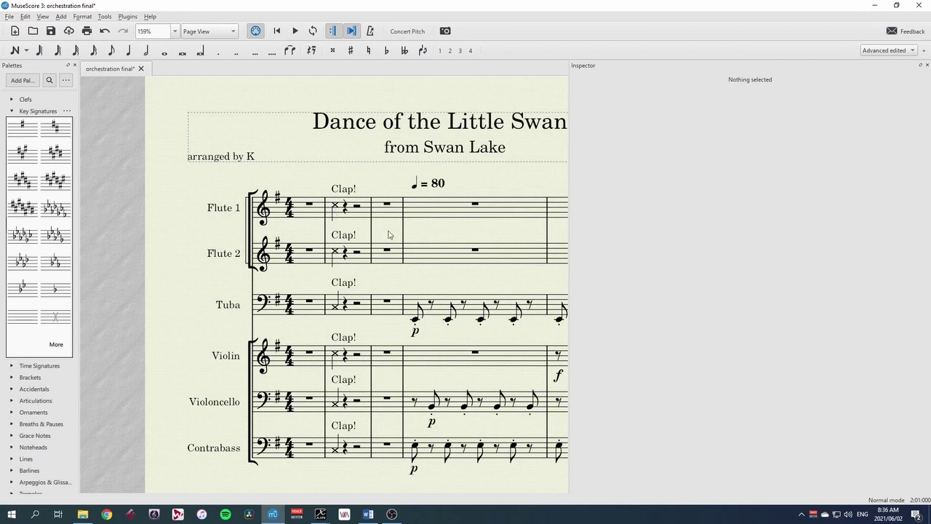
Step: Turn on the metronome and play the score from the first measure to listen
click(370, 32)
click(310, 206)
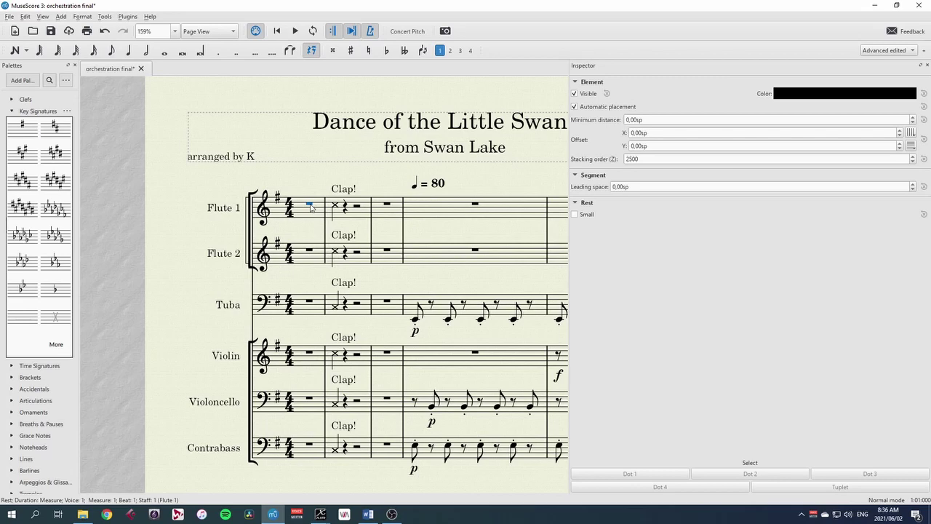
key(space)
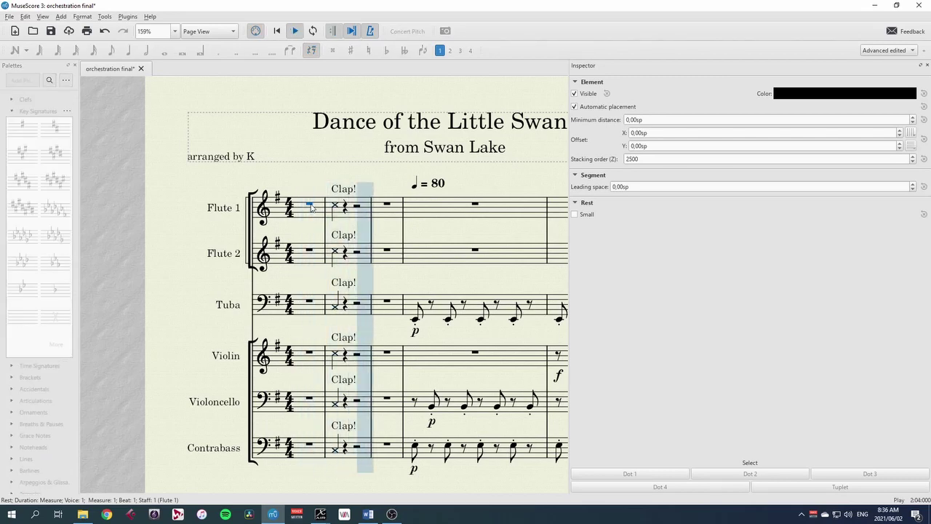
key(space)
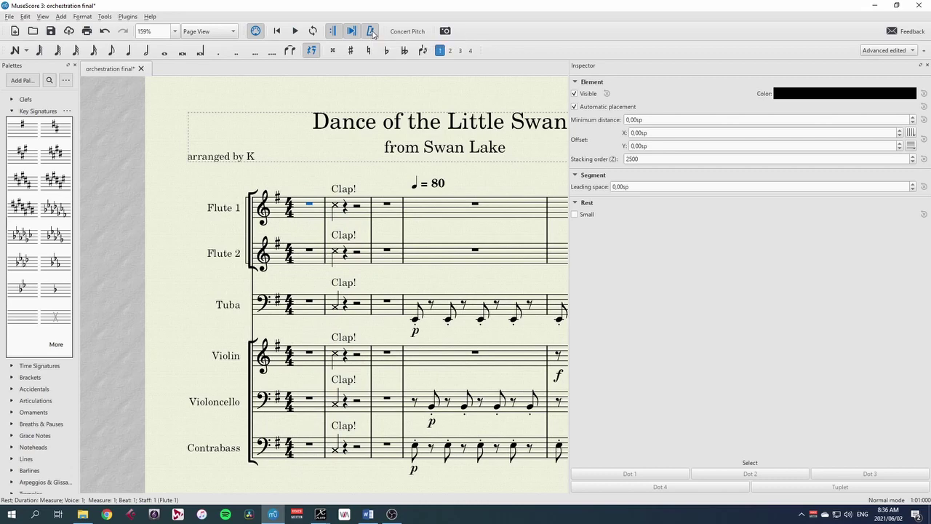
click(374, 177)
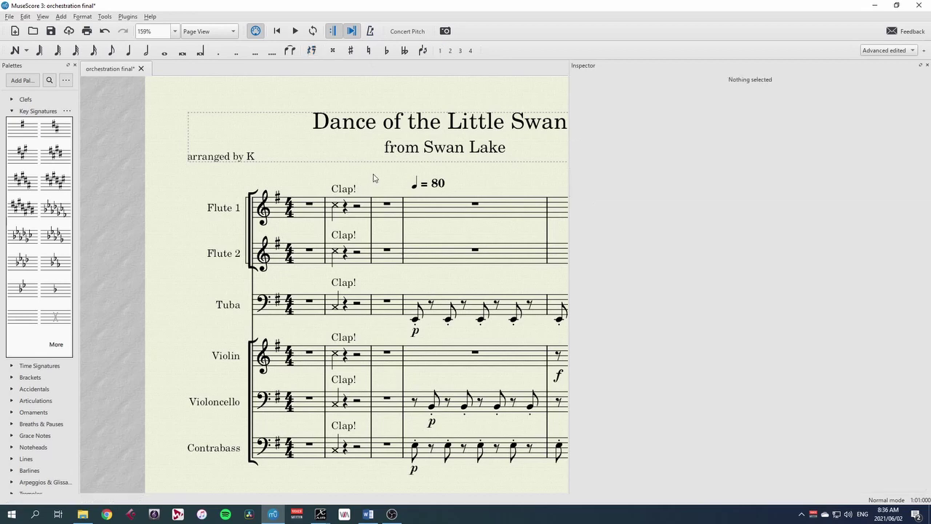
Step: Add Wood Blocks via the Instruments dialog search 'wood b' and move it to the bottom
key(i)
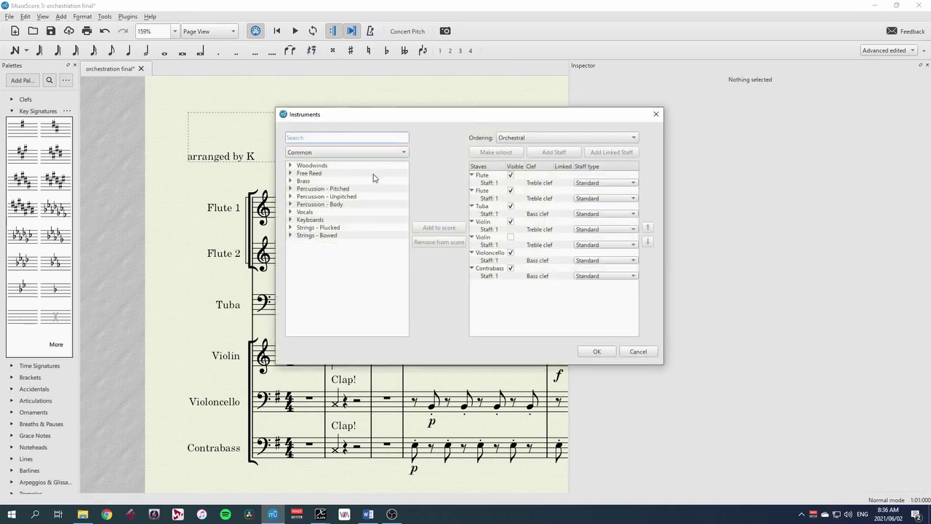
text(wo)
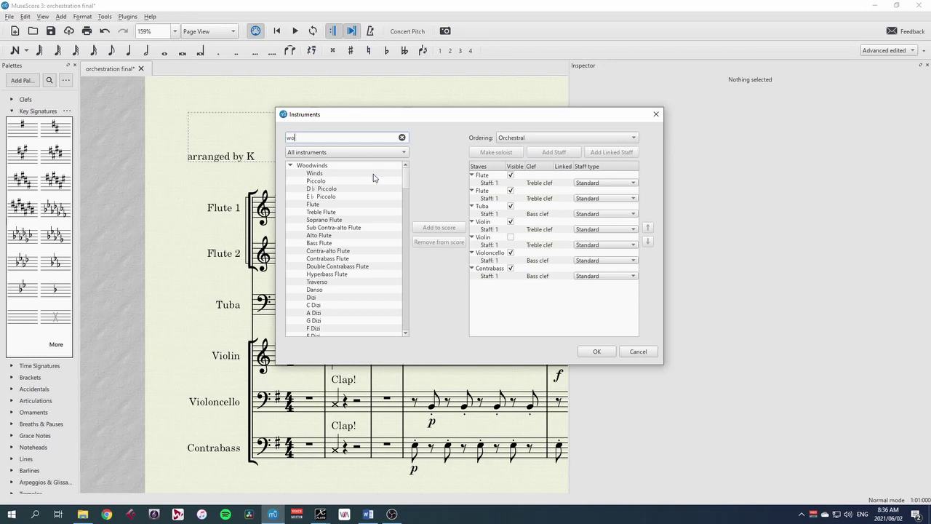
text(od )
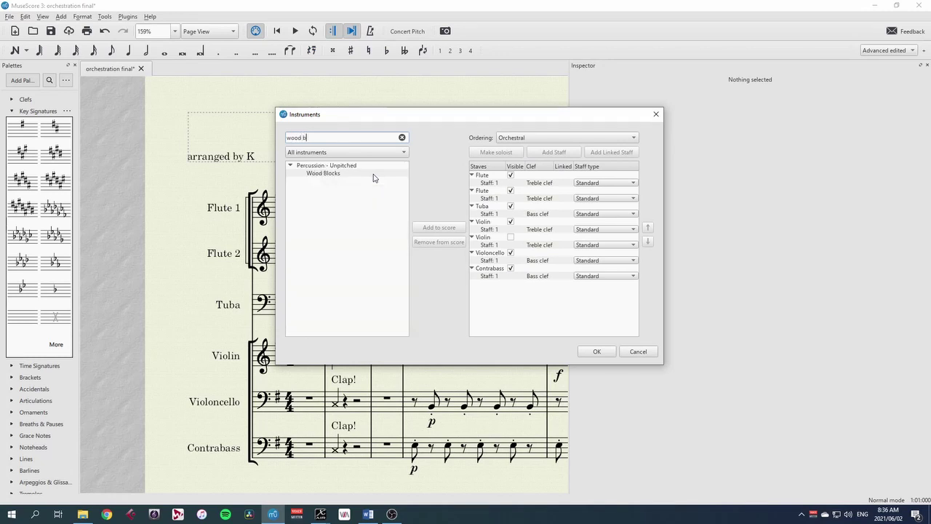
text(b)
click(373, 176)
click(436, 227)
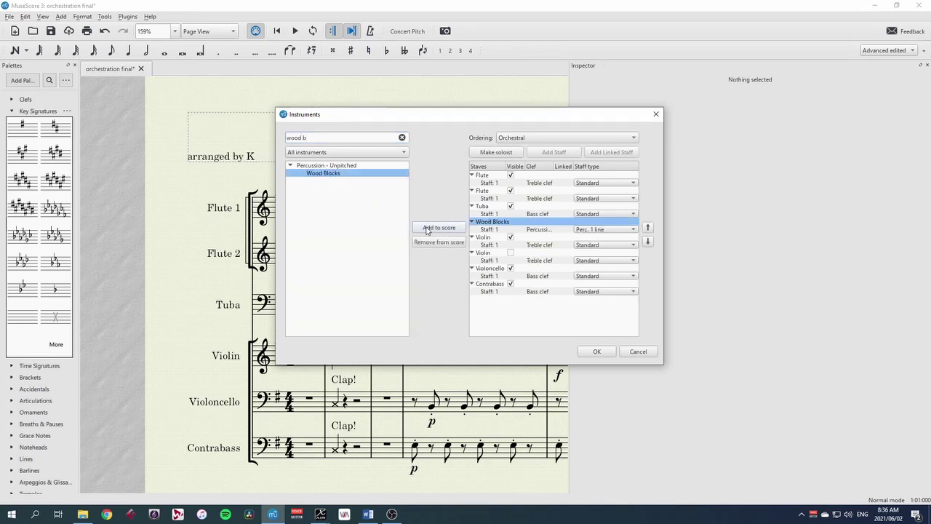
click(648, 241)
click(648, 241)
click(648, 241)
click(648, 241)
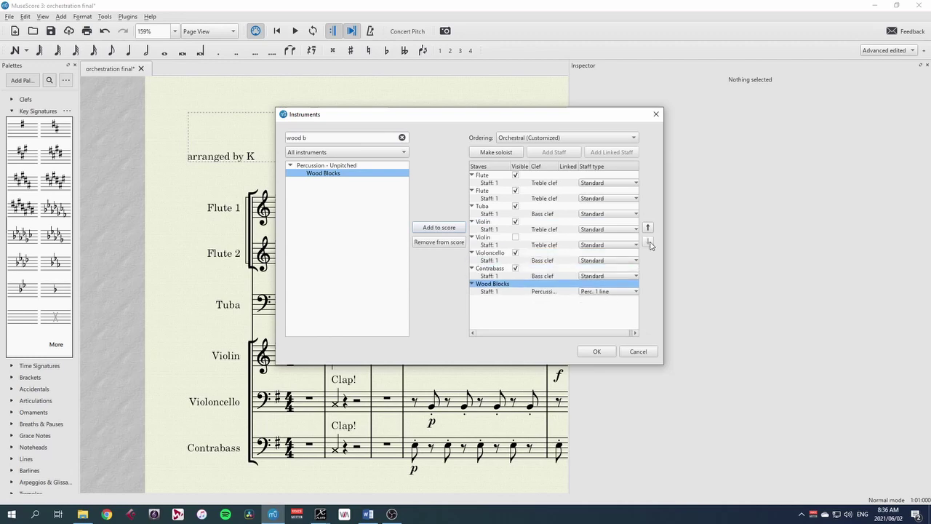
click(597, 353)
scroll(413, 324, down, 1)
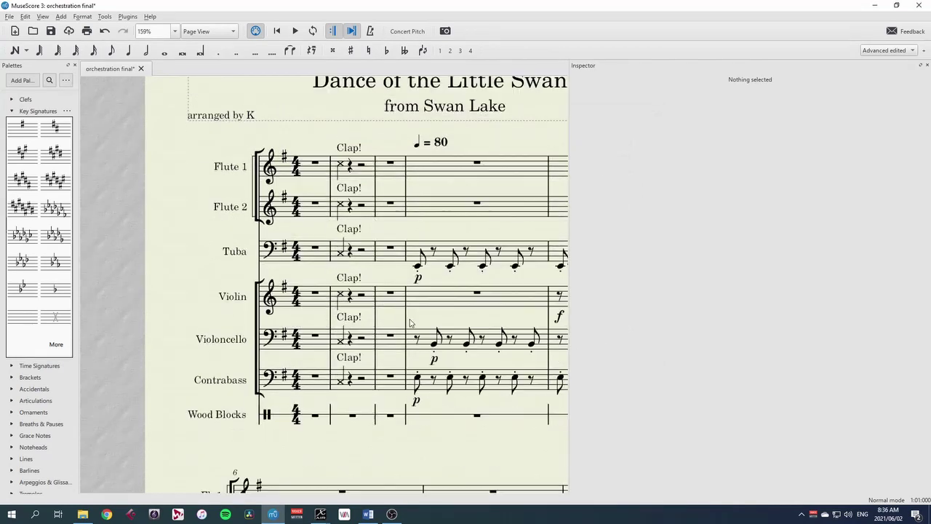
Step: Enter quarter-note wood blocks in measure 1: a high block on beat 1, low blocks on beats 2–4
click(316, 416)
key(5)
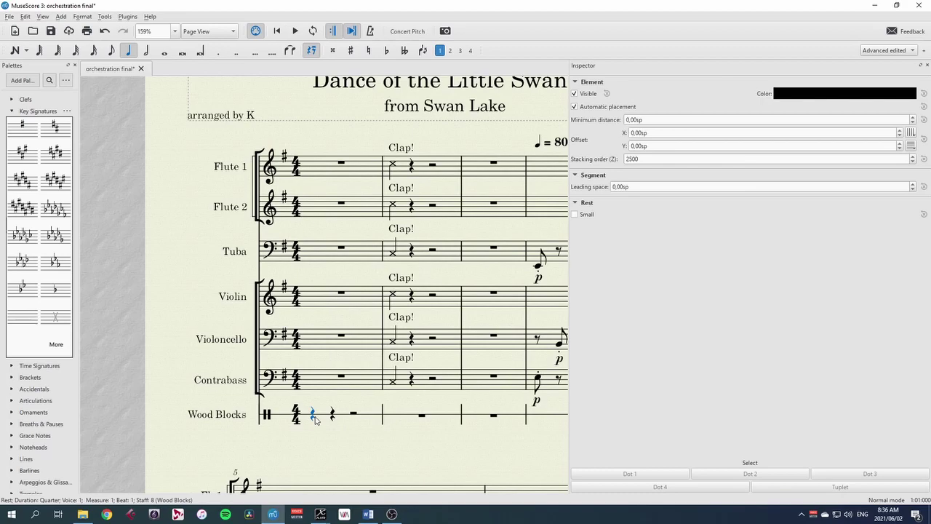
key(n)
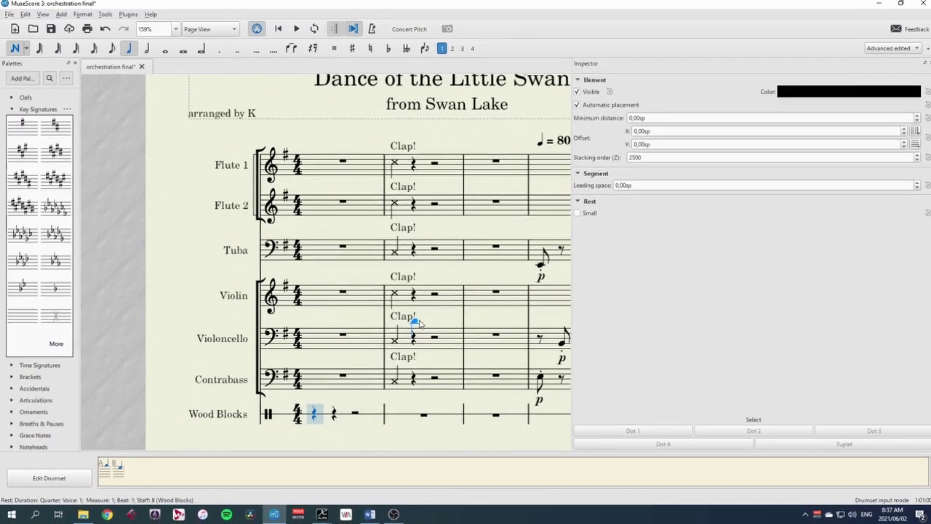
key(b)
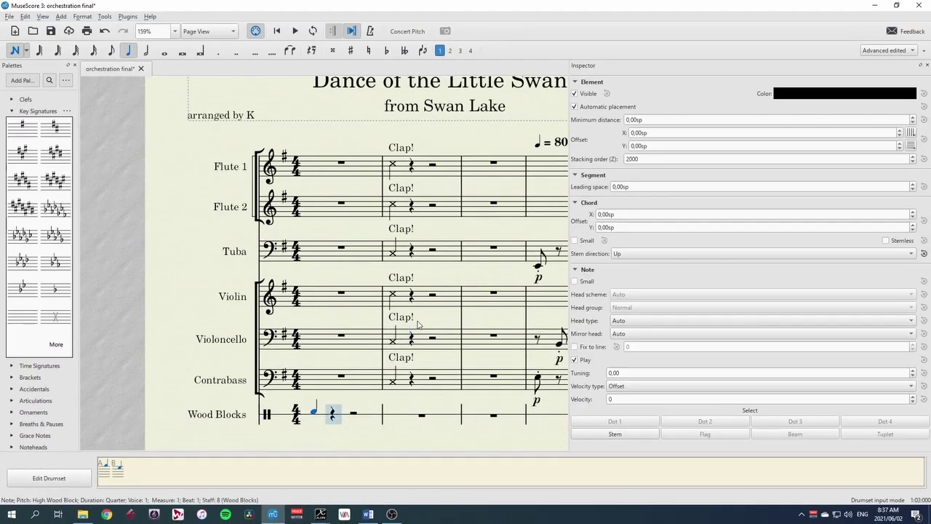
key(a)
key(a)
key(a)
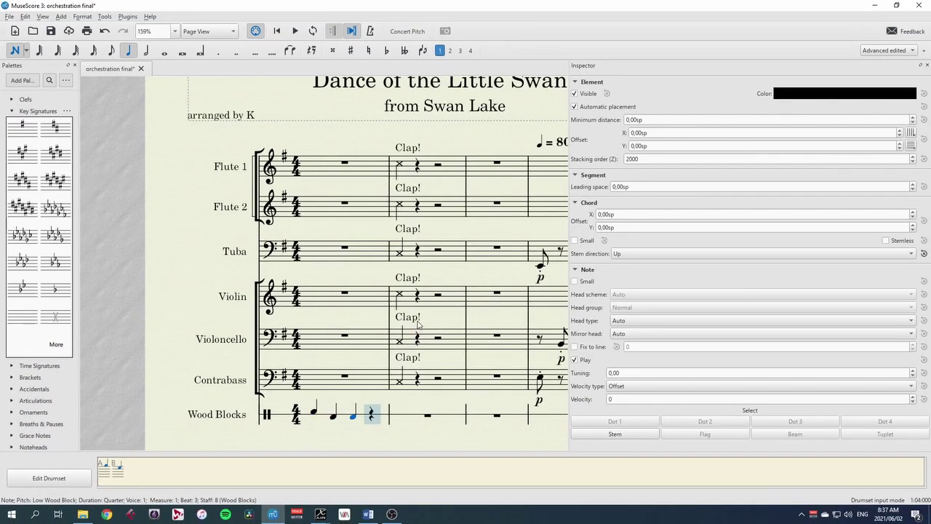
Step: Enter the high-then-low wood-block quarter notes for measures 2 and 3
key(b)
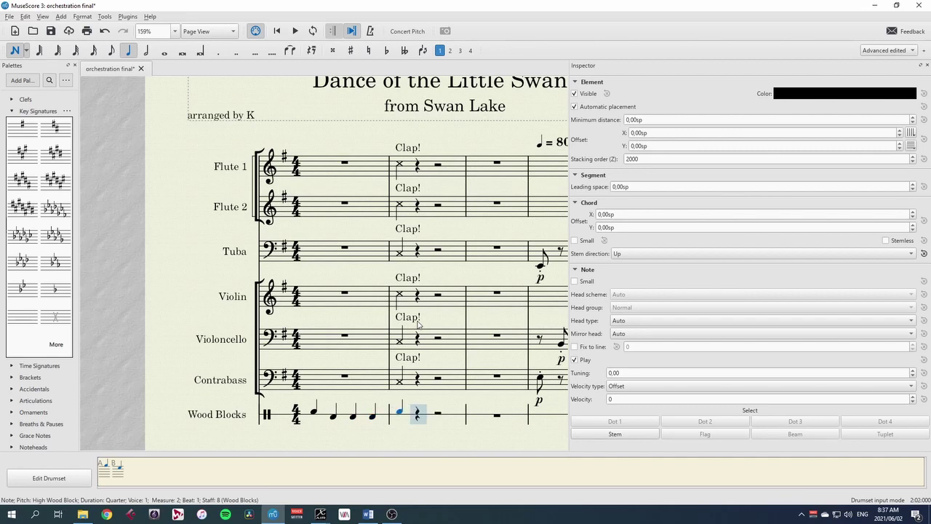
key(a)
key(a)
key(a)
key(b)
key(a)
key(a)
key(a)
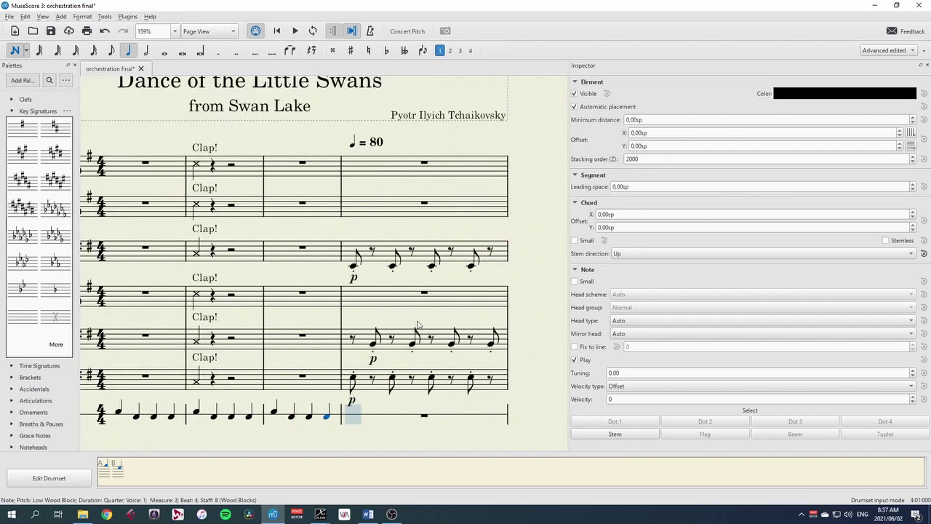
key(Escape)
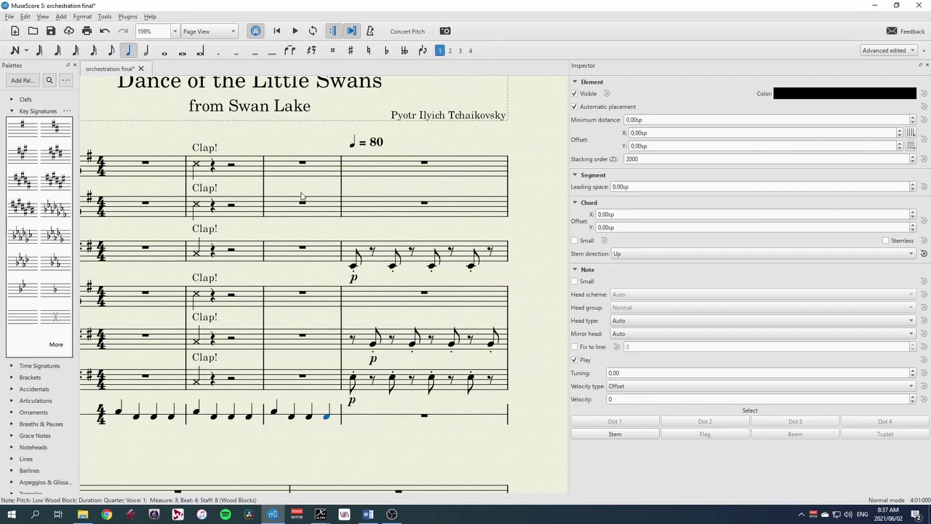
Step: Switch to Continuous View and repeat Wood Blocks measure 3 forward through measure 23
click(208, 30)
click(218, 41)
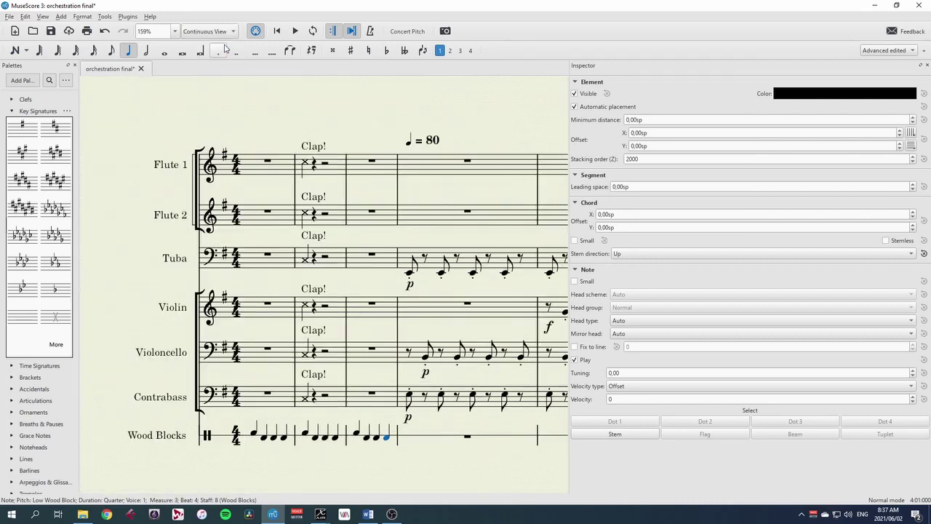
click(386, 435)
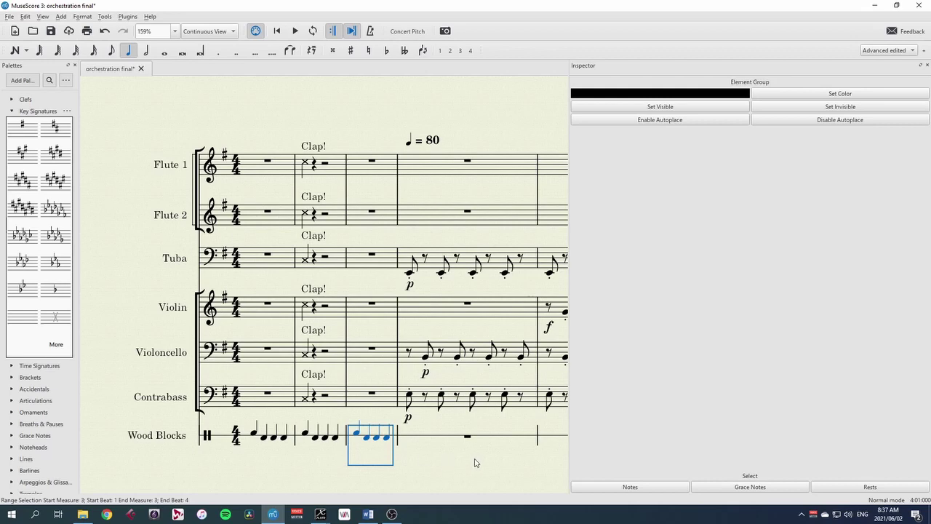
key(ctrl+Right)
key(ctrl+Right)
key(ctrl+Right)
key(ctrl+Right)
key(ctrl+Right)
key(ctrl+Right)
key(ctrl+Right)
key(ctrl+Right)
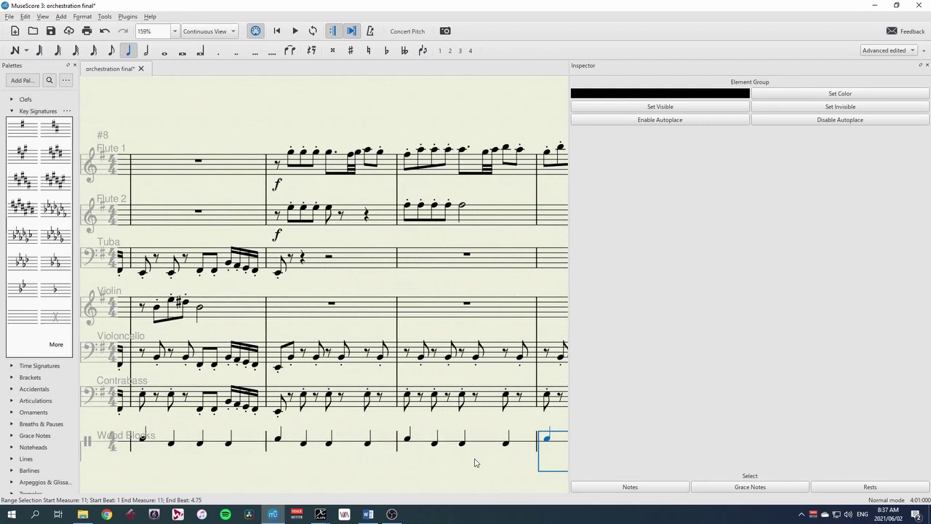
key(F8)
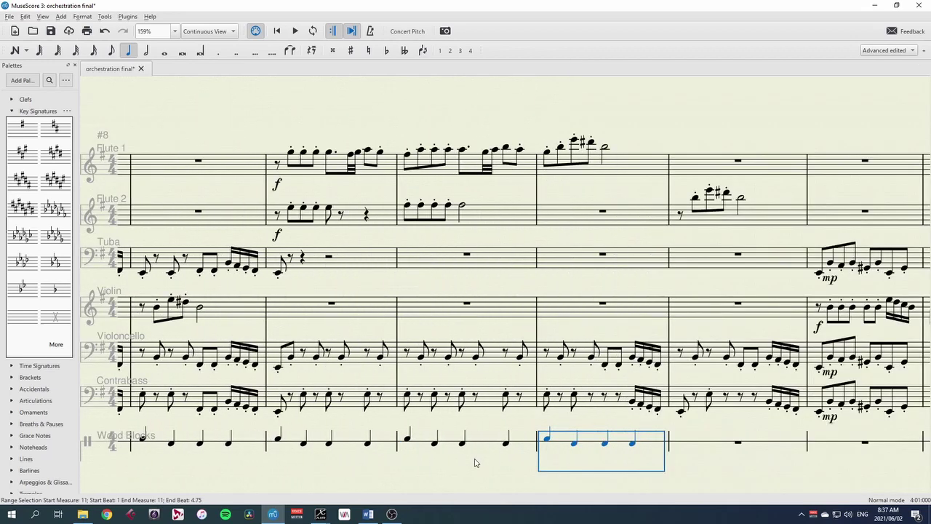
key(ctrl+Right)
key(ctrl+Right)
key(ctrl+Right)
key(ctrl+Right)
key(ctrl+Right)
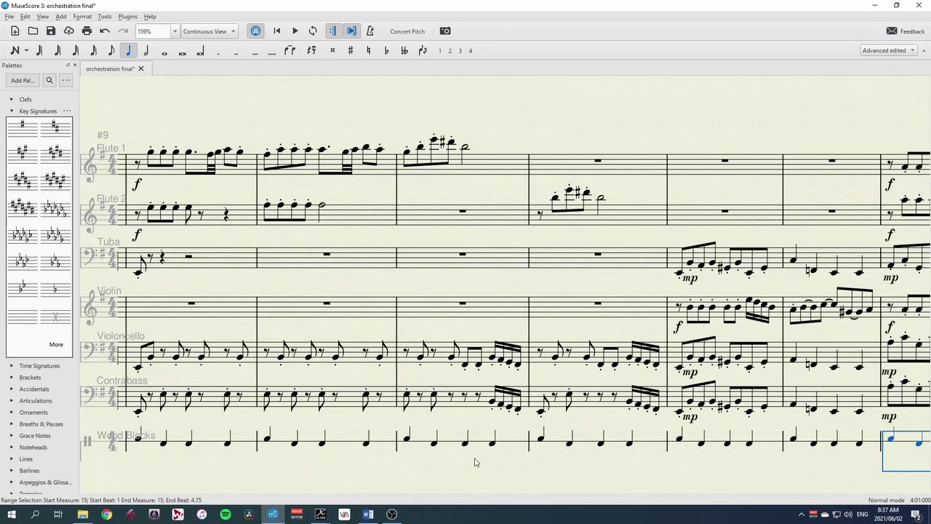
key(ctrl+Right)
key(ctrl+Right)
key(ctrl+Right)
key(ctrl+Right)
key(ctrl+Right)
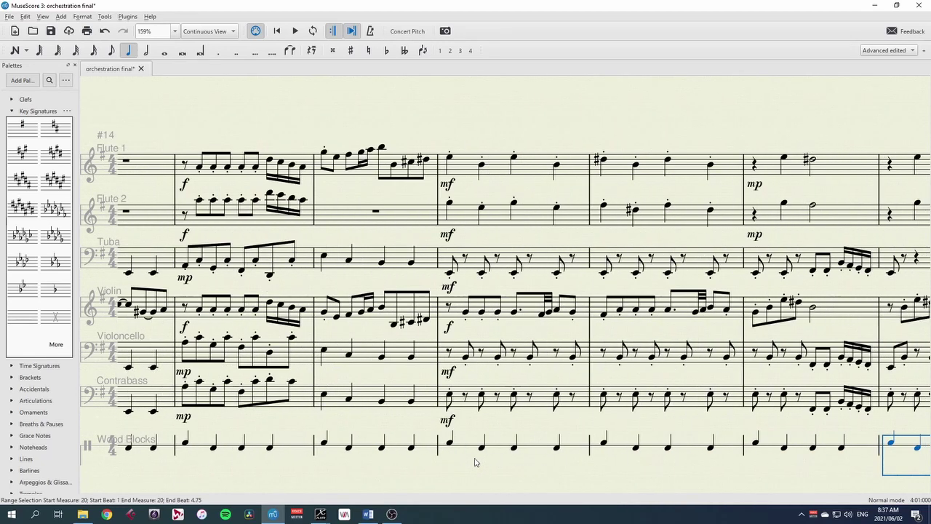
key(ctrl+Right)
key(ctrl+Right)
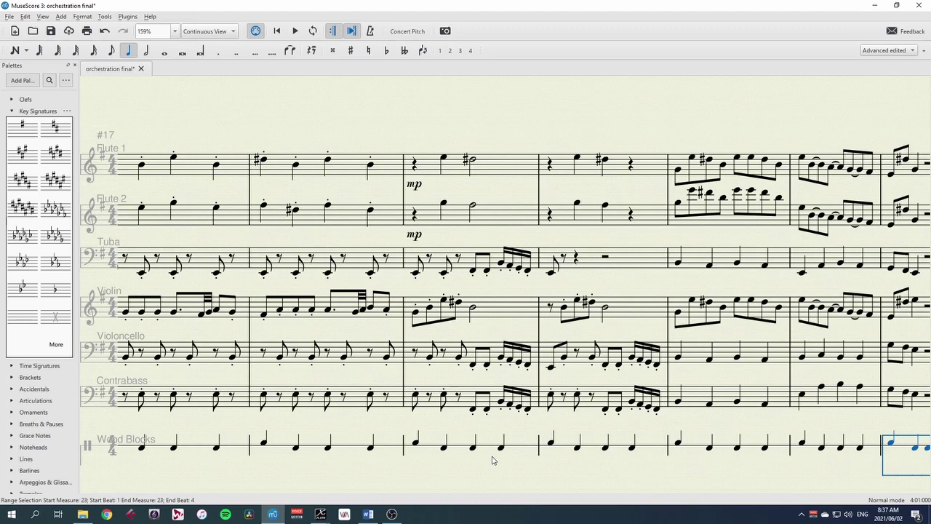
drag(798, 469, 571, 443)
Step: Make the barline before measure 4 a double barline
key(ctrl+Home)
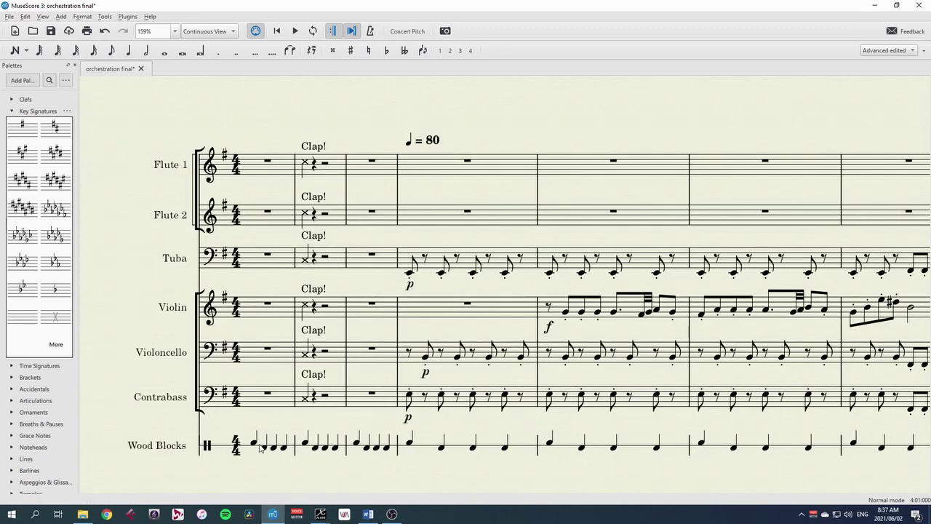
click(254, 442)
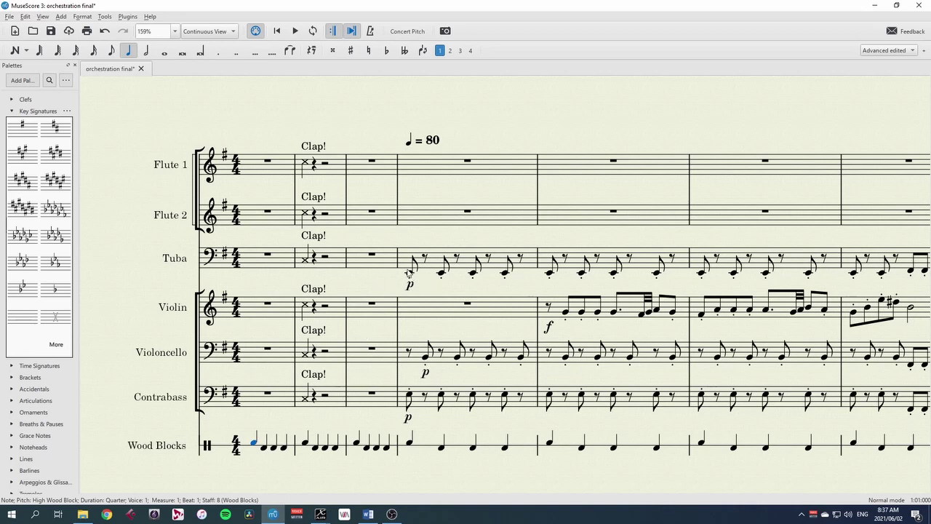
click(397, 188)
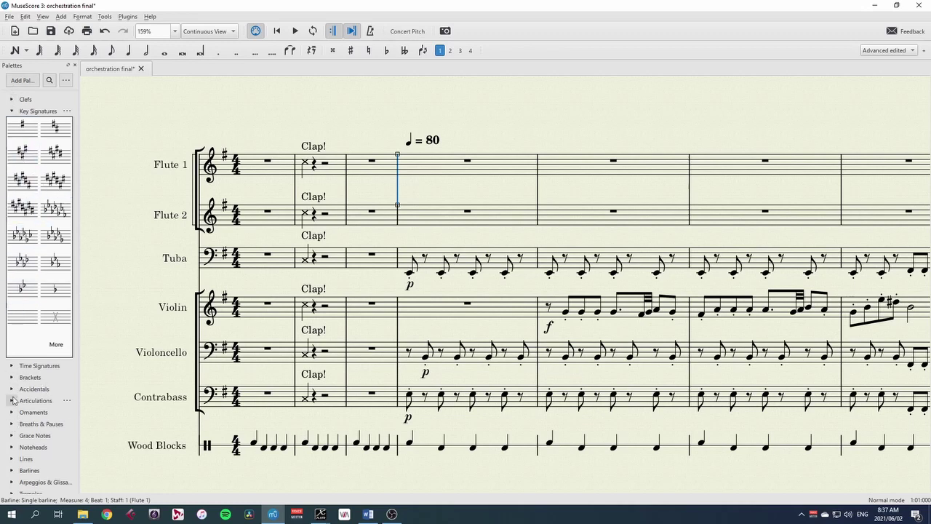
click(15, 471)
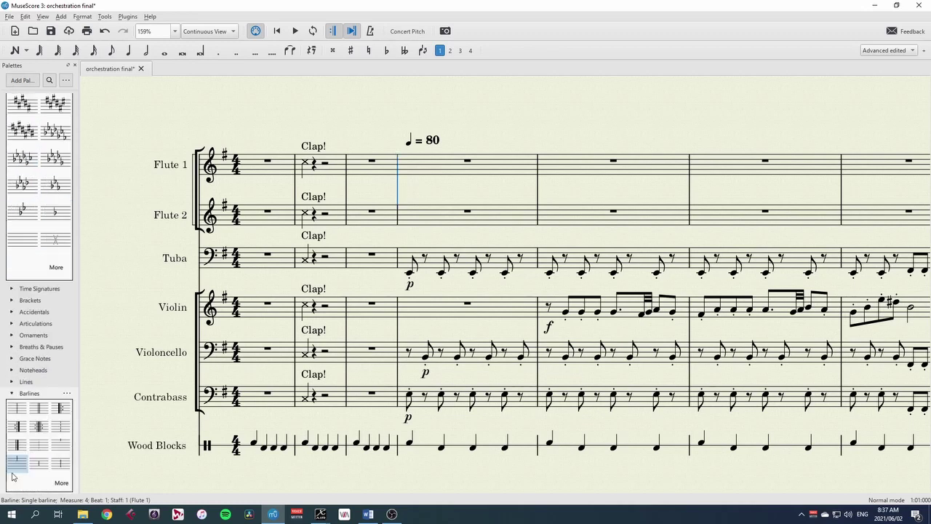
click(39, 412)
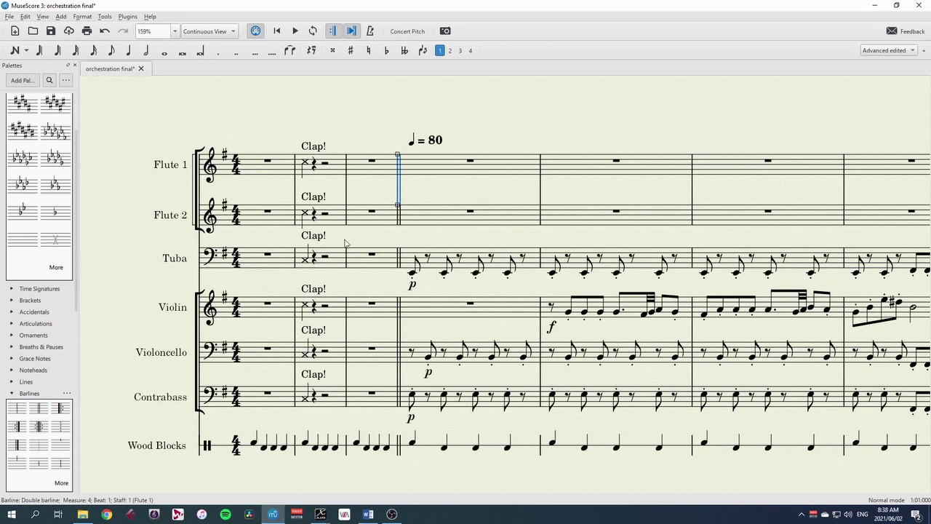
key(Escape)
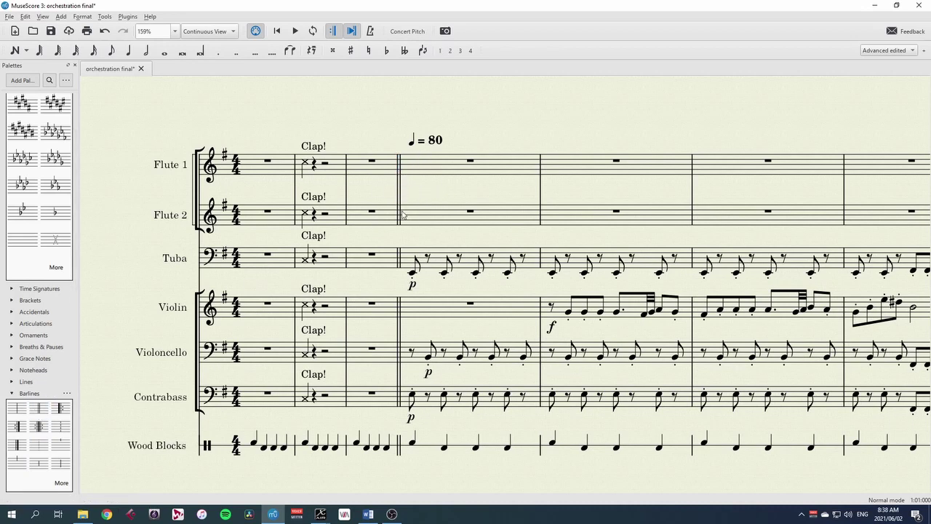
Step: Paste the ♩ = 80 tempo marking onto Flute 1's opening rest in measure 1
click(437, 145)
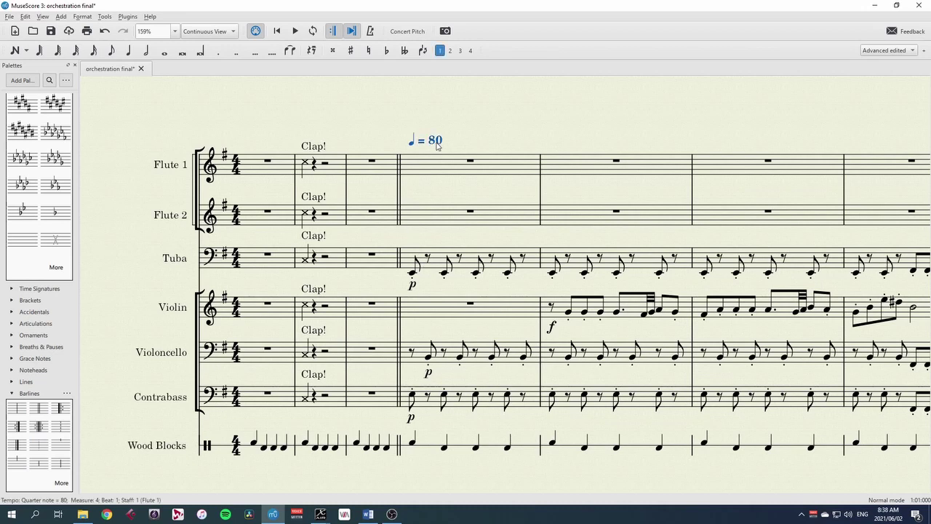
key(alt+Left)
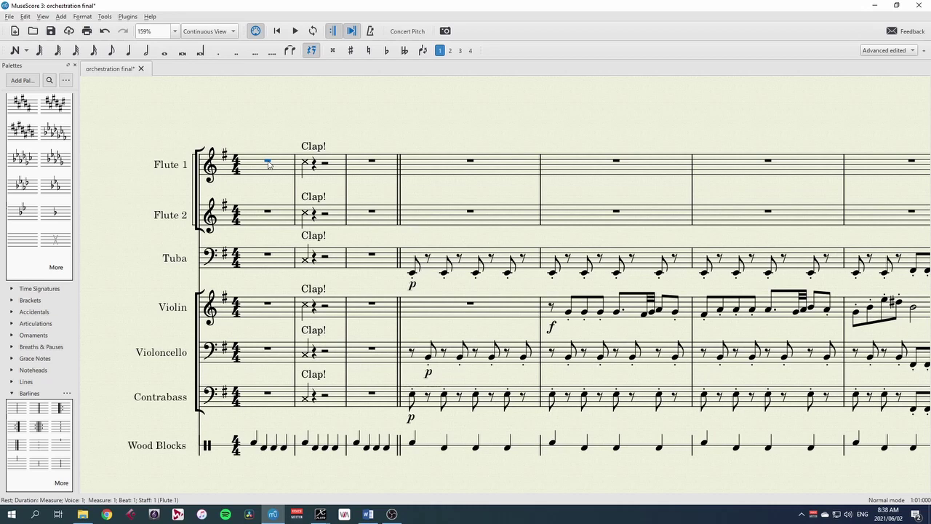
key(ctrl+v)
click(286, 130)
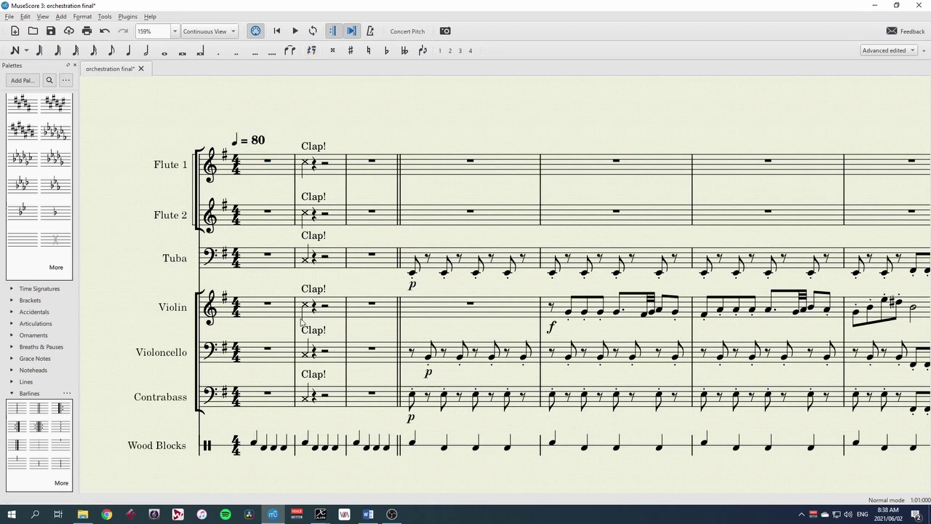
click(254, 445)
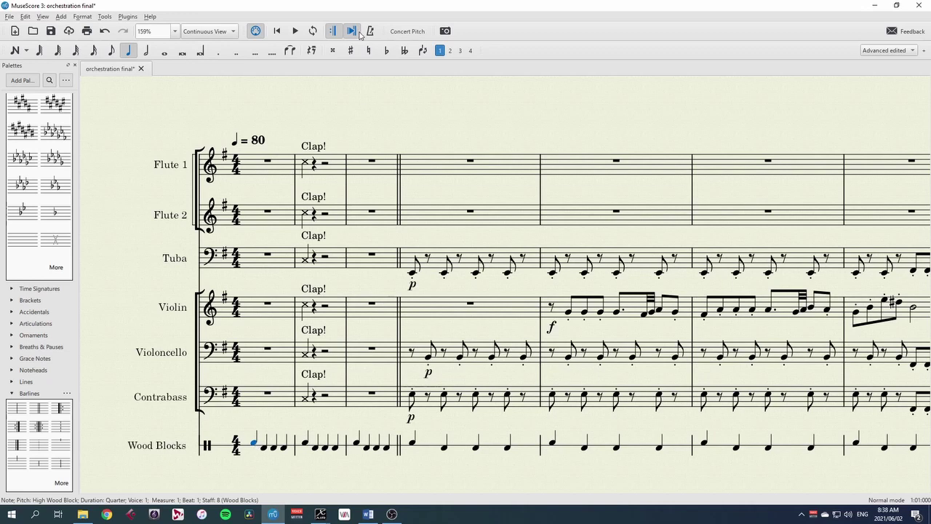
key(space)
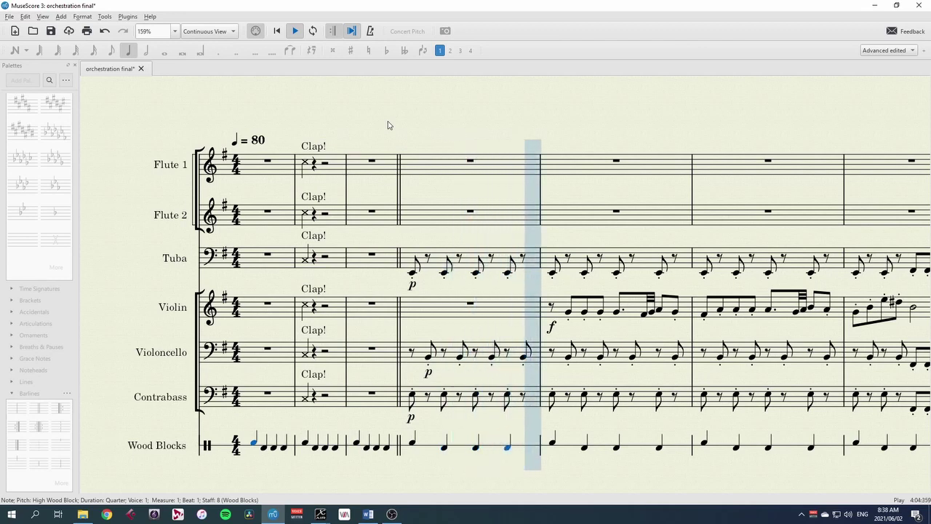
key(space)
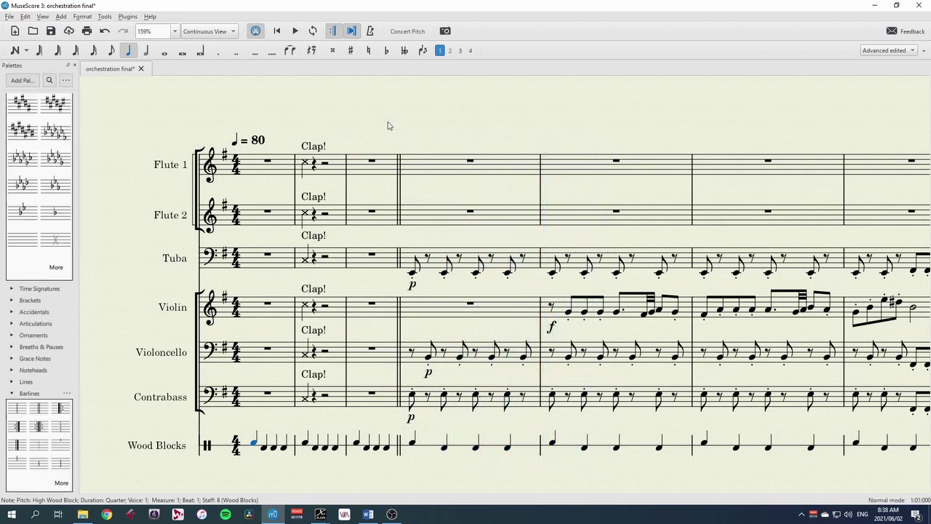
Step: Generate parts for all instruments in the Parts dialog, removing the Wood Blocks part
click(391, 133)
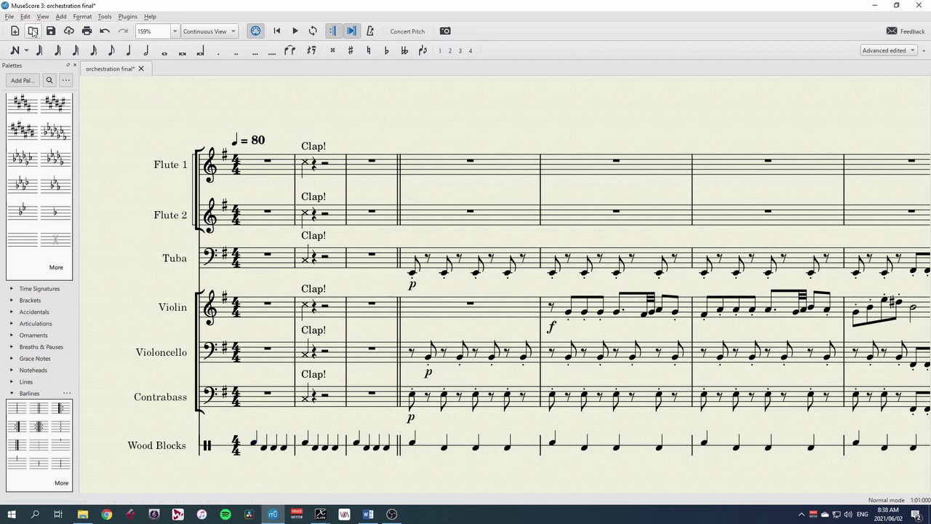
click(9, 16)
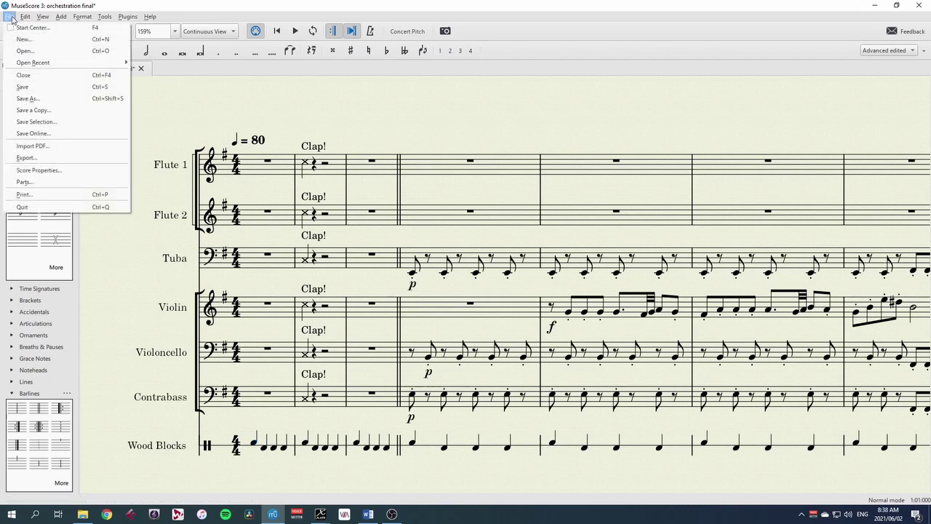
click(32, 182)
click(609, 138)
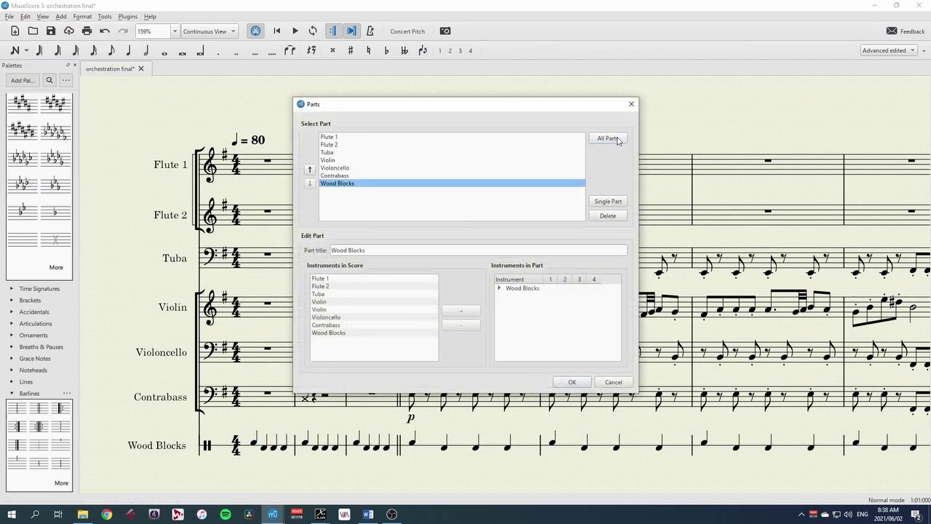
click(604, 217)
click(571, 383)
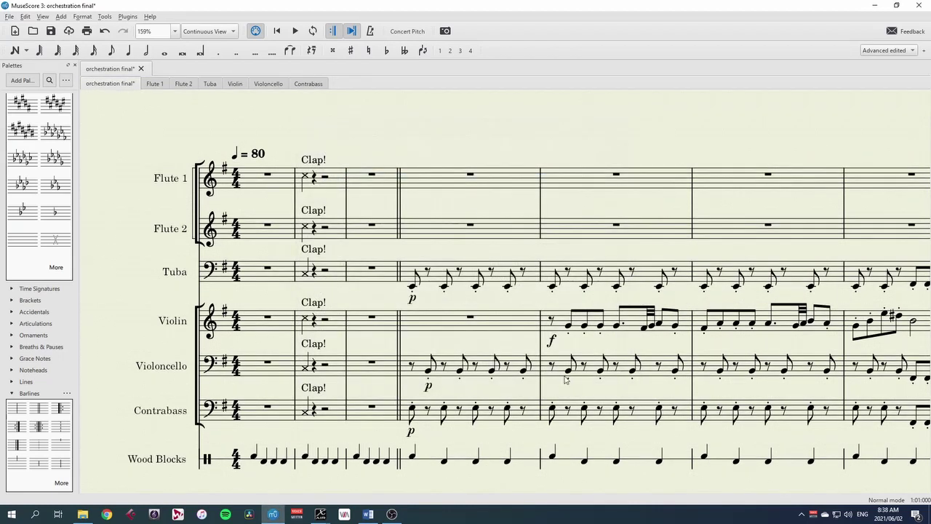
Step: Tick the six instrument parts instead of the full score in Export, then cancel
click(11, 17)
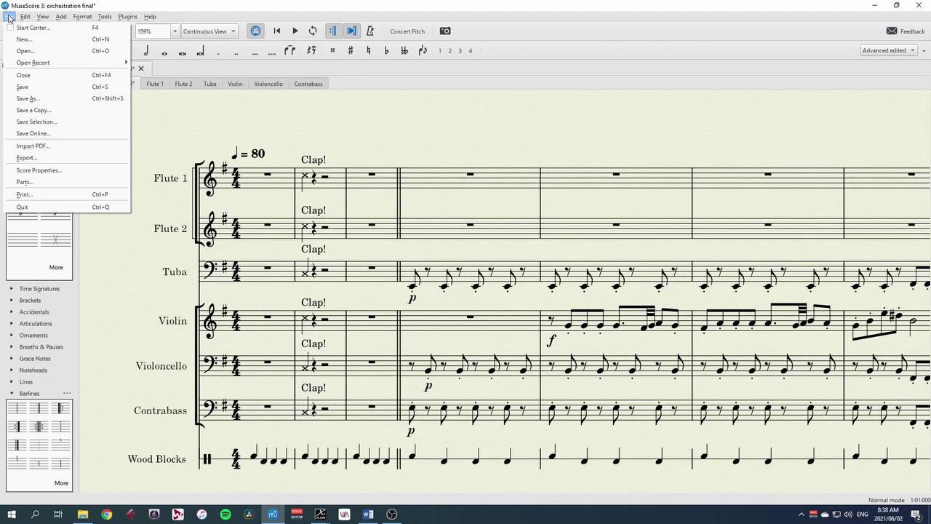
click(27, 158)
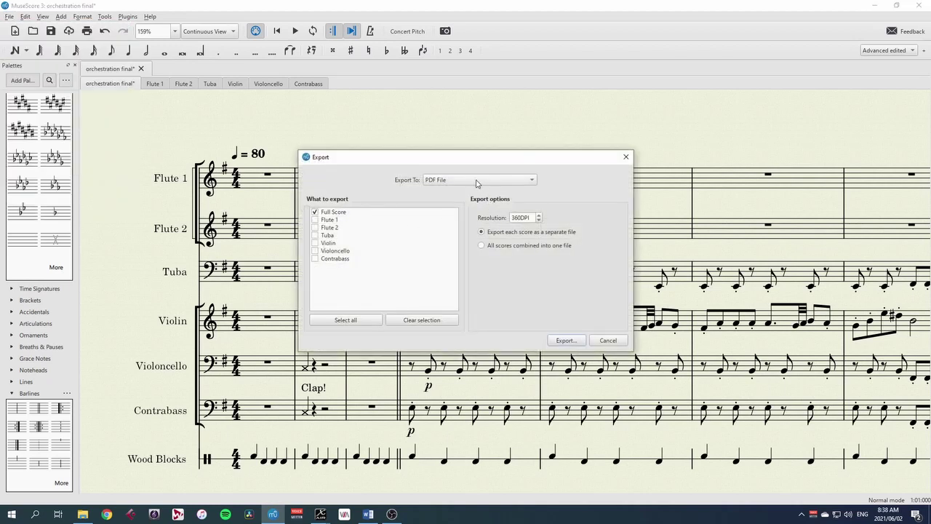
click(315, 220)
click(315, 211)
click(315, 227)
click(315, 235)
click(315, 243)
click(315, 251)
click(316, 259)
click(315, 251)
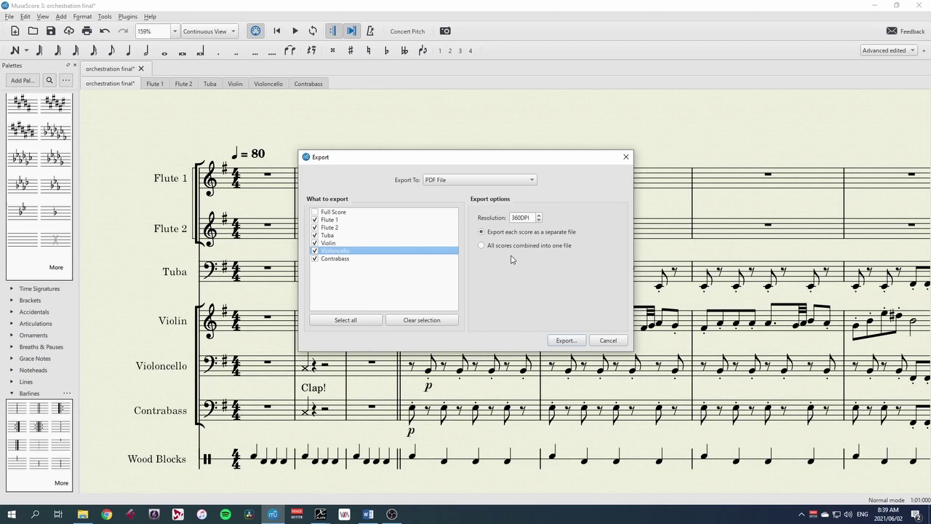
click(608, 342)
Step: Export the selected parts as MP3 Audio with ' backtrack' appended to the file name
click(9, 16)
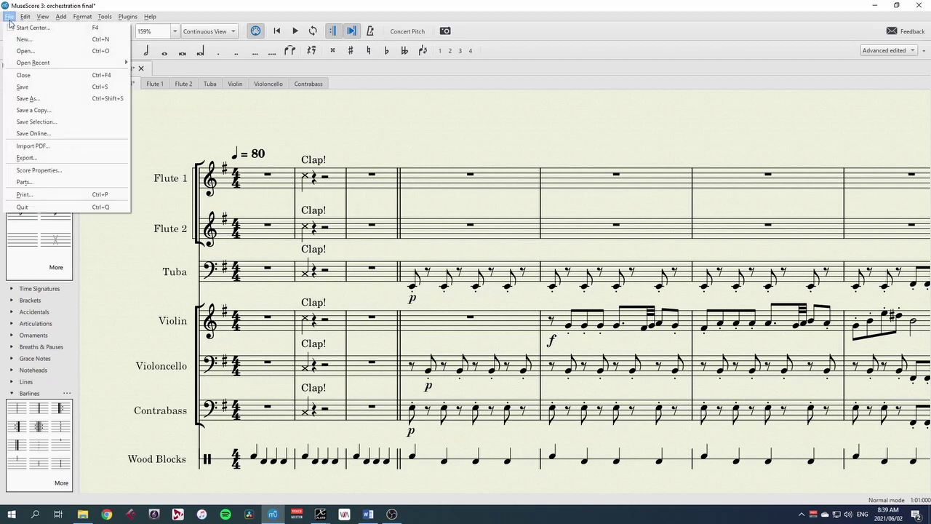
click(26, 157)
click(476, 180)
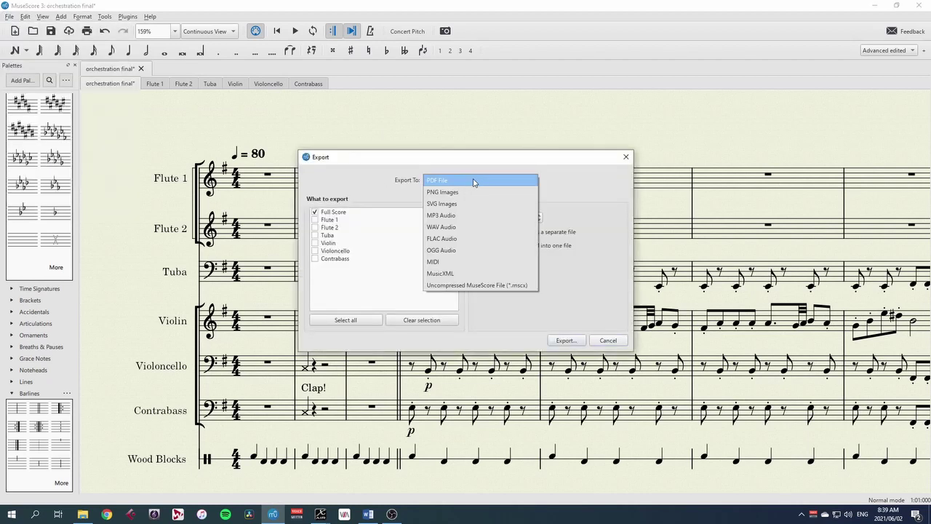
click(443, 216)
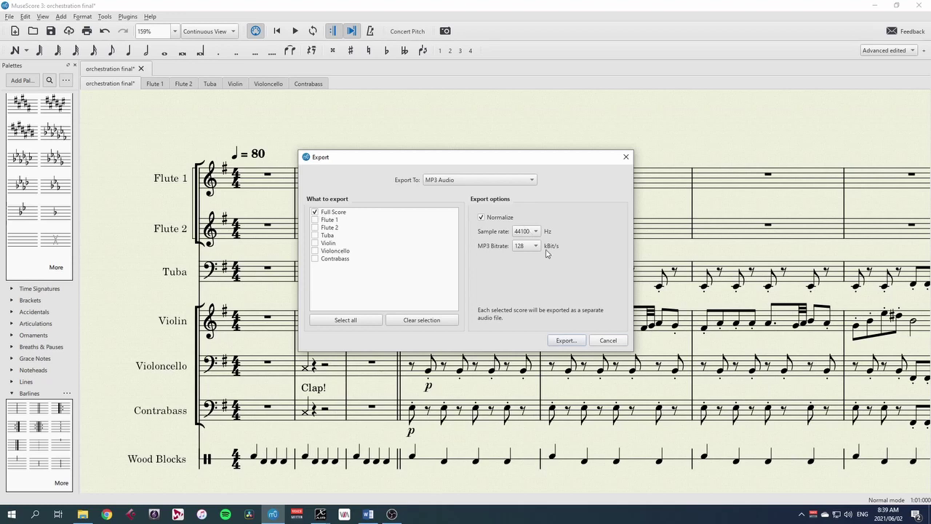
click(566, 341)
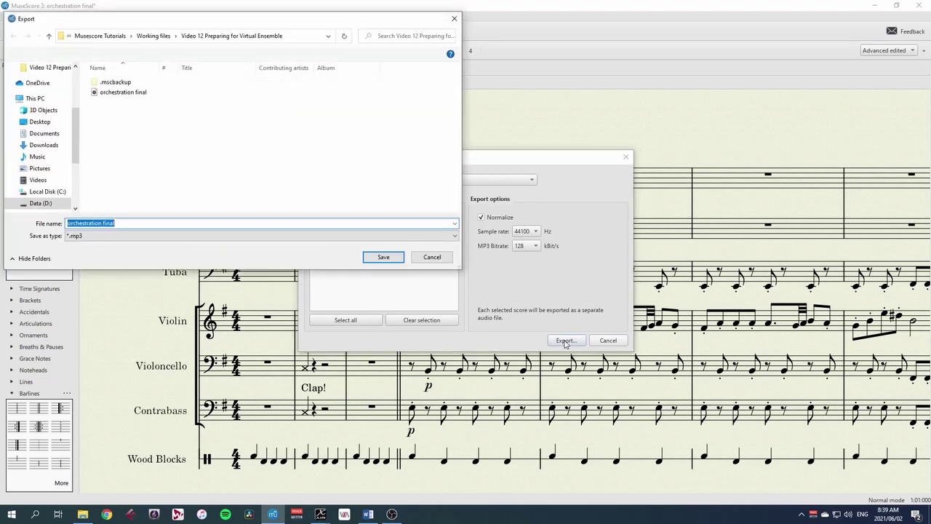
click(133, 223)
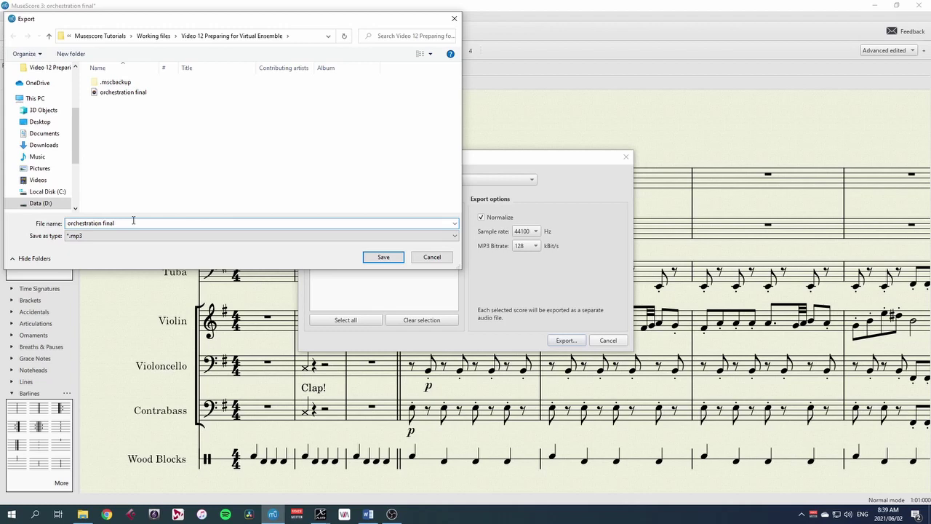
text(backtra)
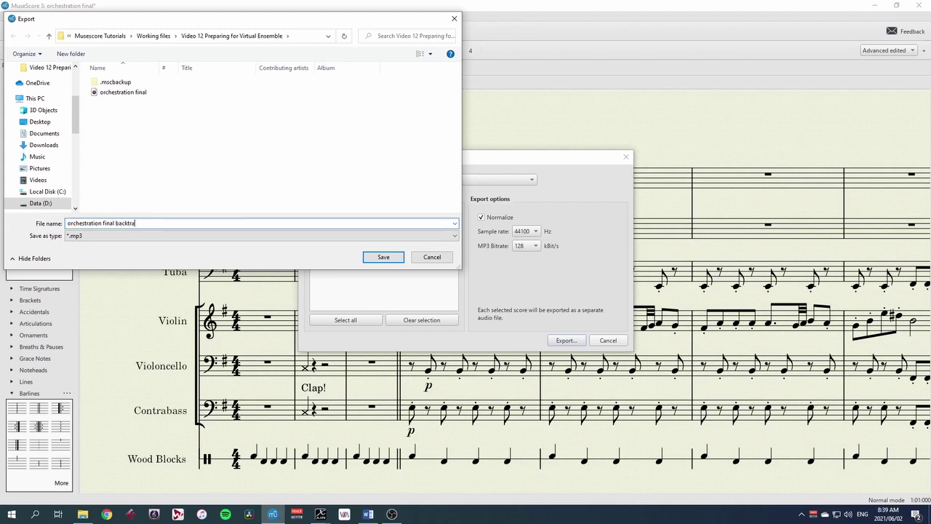
text(ck)
key(Return)
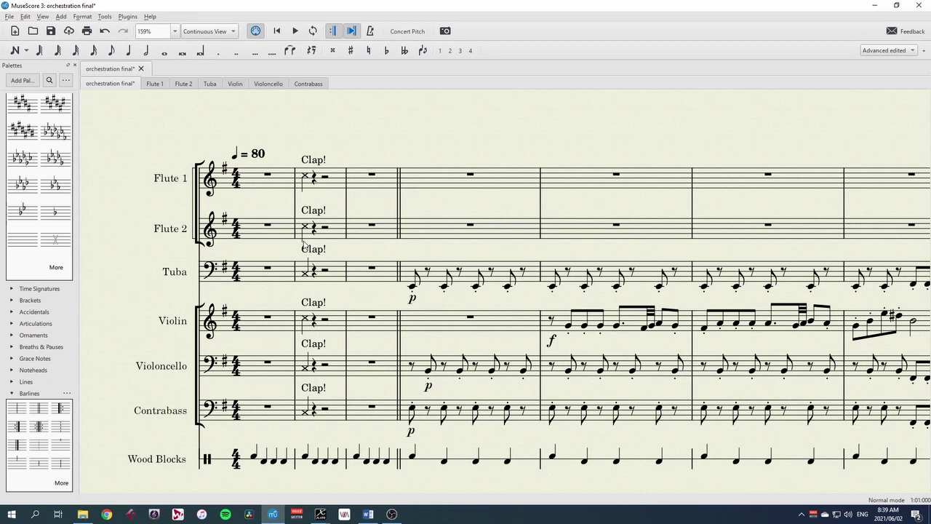
Step: Lower the Flute 1, Flute 2 and Tuba faders in the Mixer to about 56
key(F10)
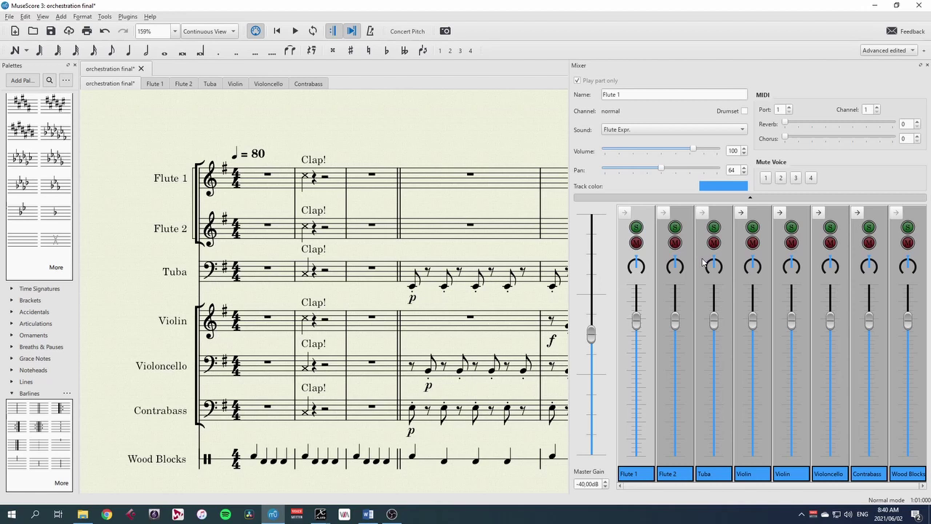
click(637, 319)
mouse_move(637, 325)
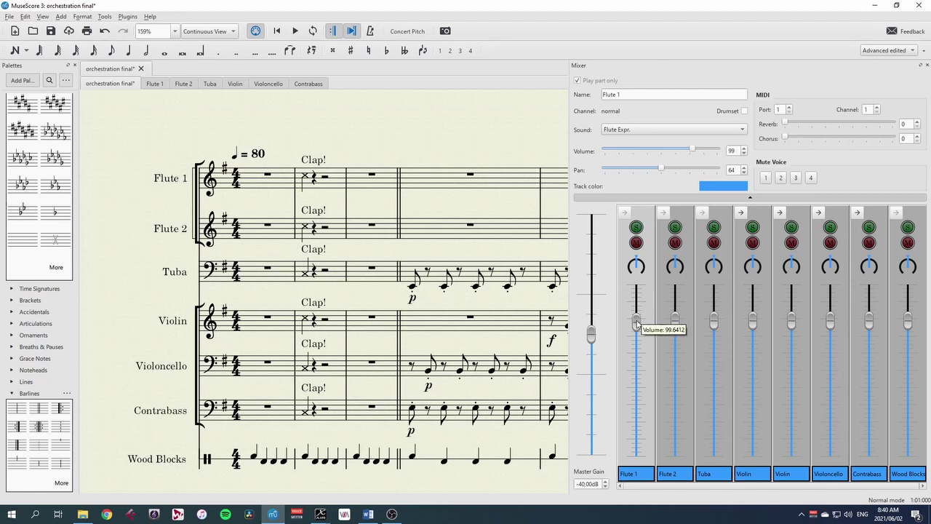
drag(637, 325, 637, 384)
drag(675, 320, 675, 386)
drag(713, 319, 718, 389)
key(ctrl+shift+e)
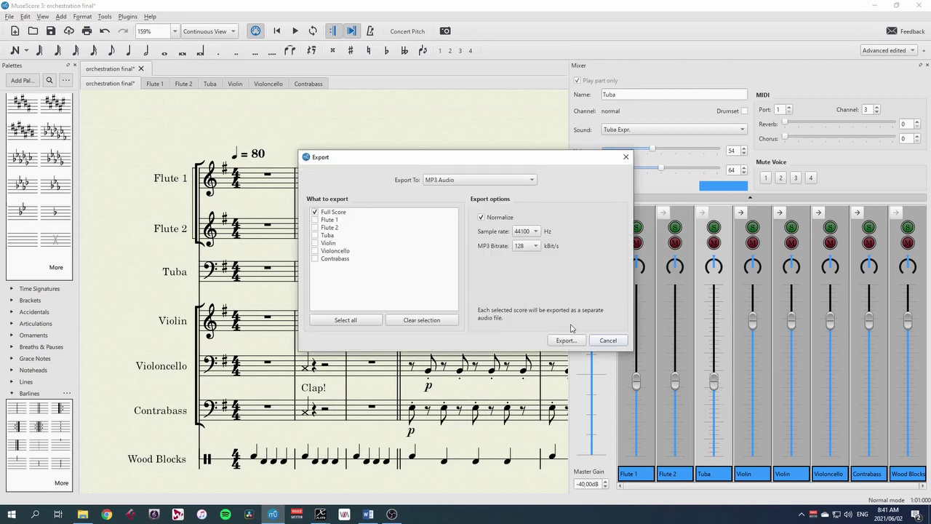
Step: Set the MP3 export to the full score only, with no separate parts
click(315, 219)
click(315, 227)
click(316, 235)
click(315, 243)
click(315, 250)
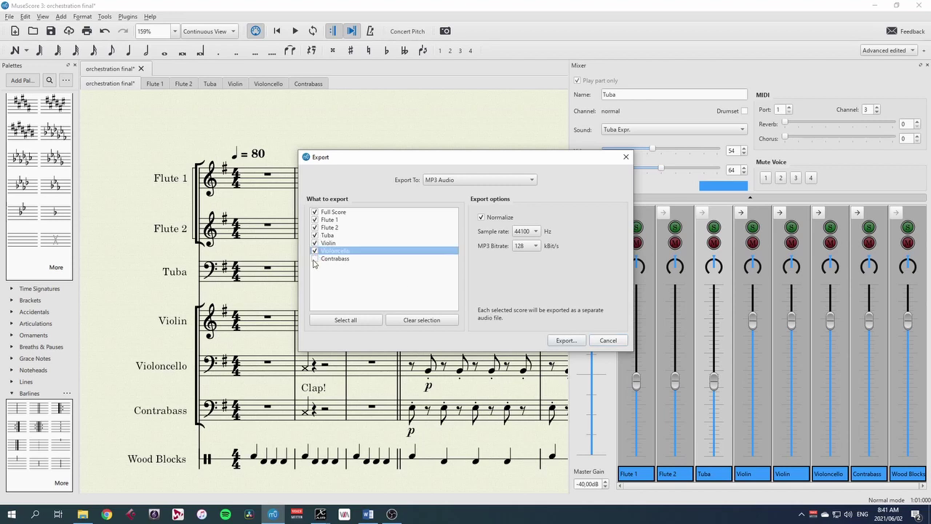
click(315, 258)
click(420, 321)
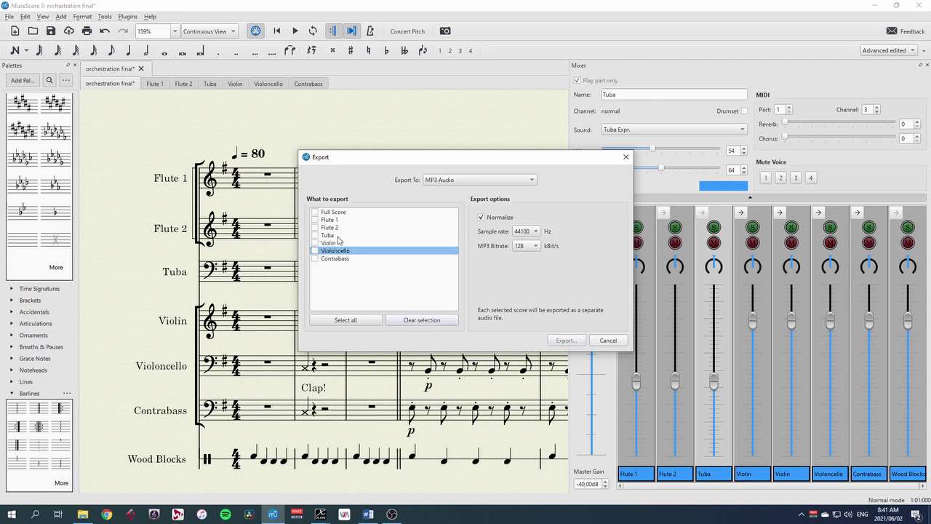
click(315, 213)
Step: Save the MP3 with 'strings backing' added to the suggested file name
click(565, 340)
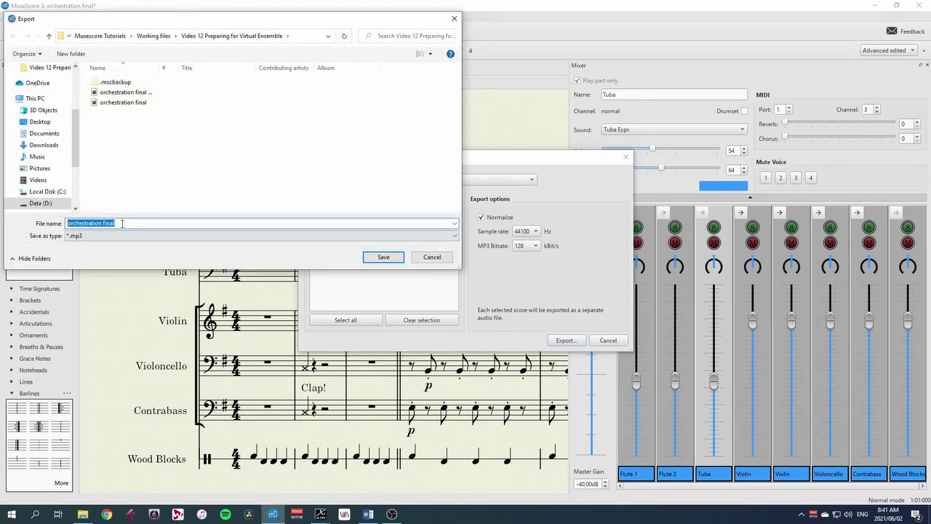
click(122, 223)
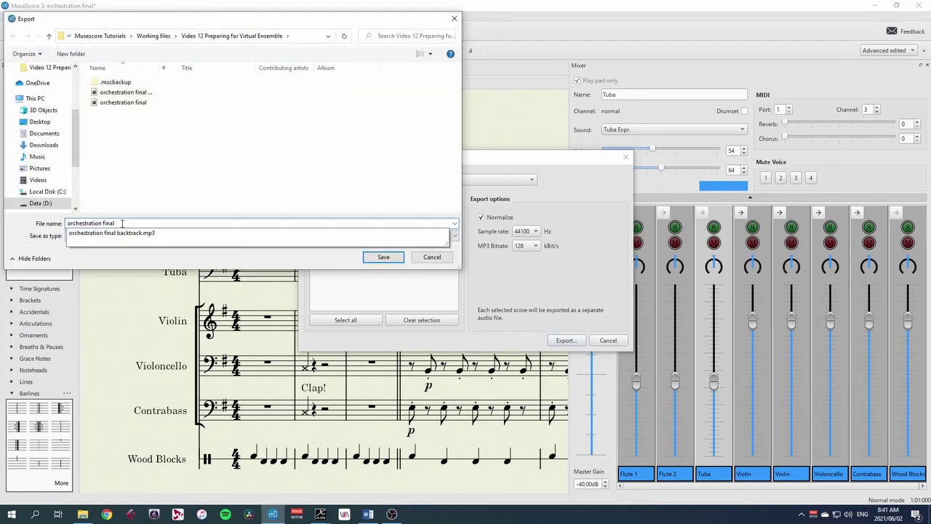
text(strings)
text( backing)
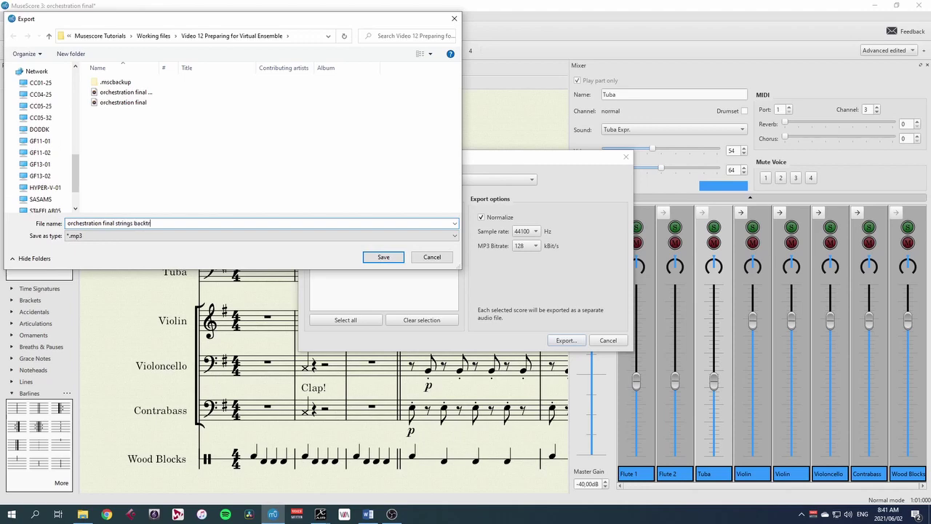
key(Return)
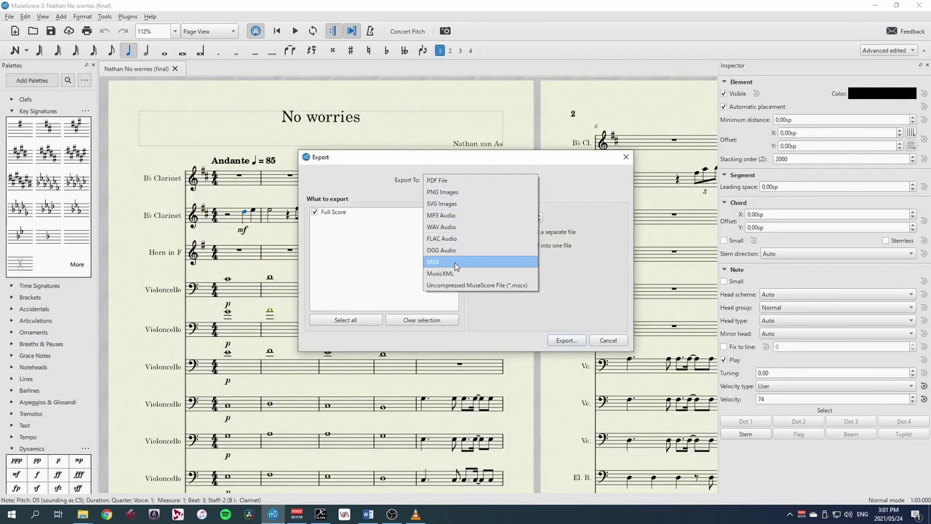
click(456, 266)
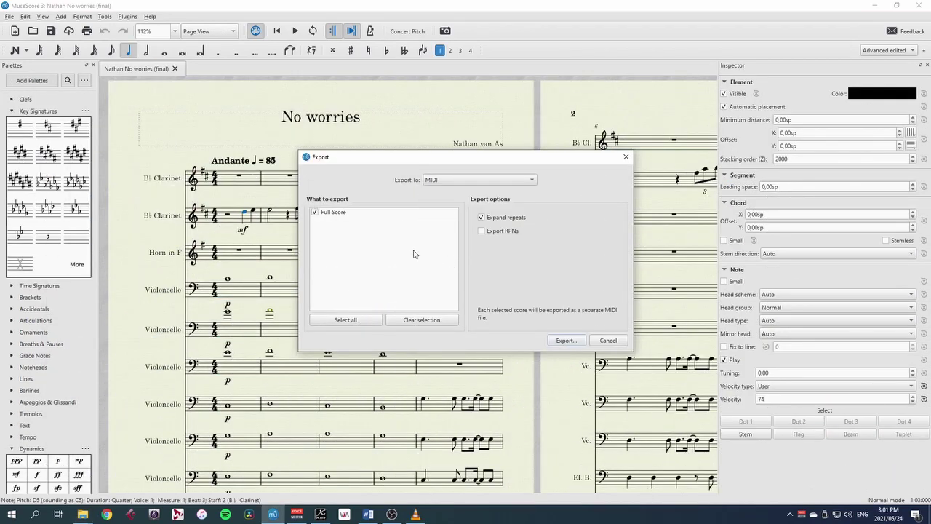